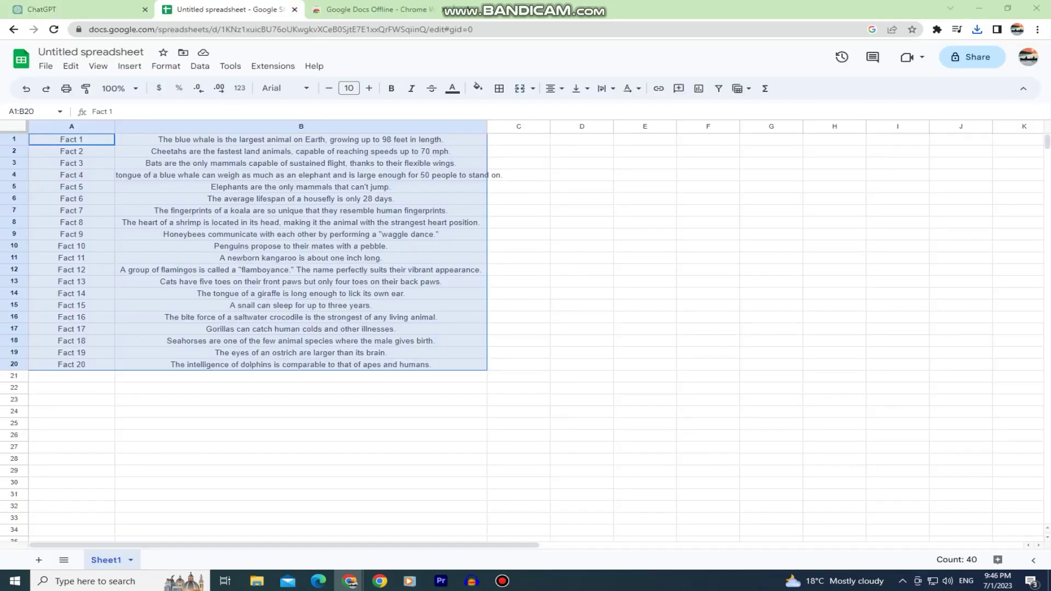
pyautogui.click(582, 294)
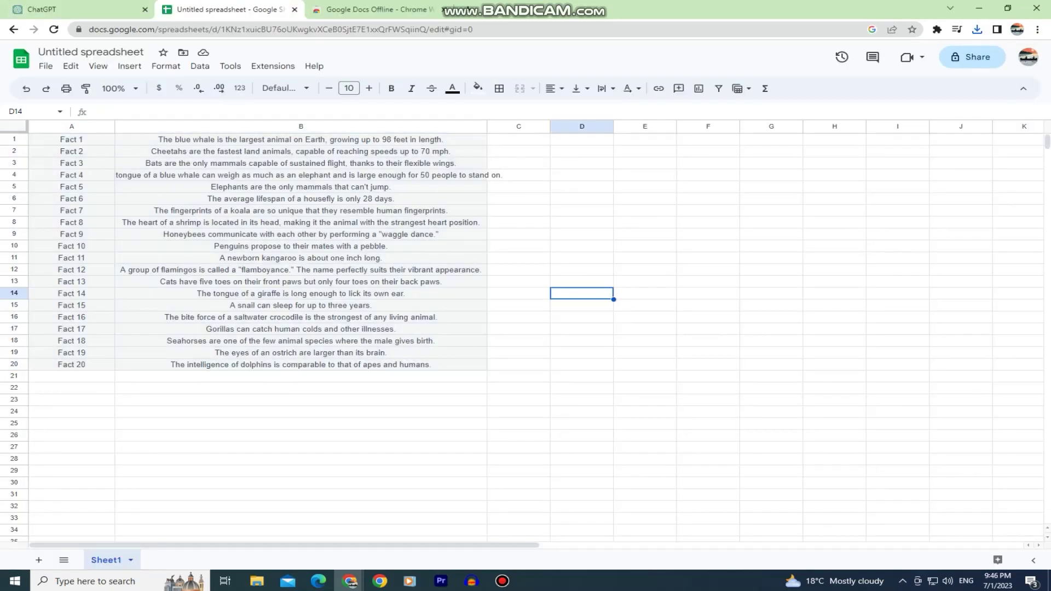
pyautogui.click(301, 364)
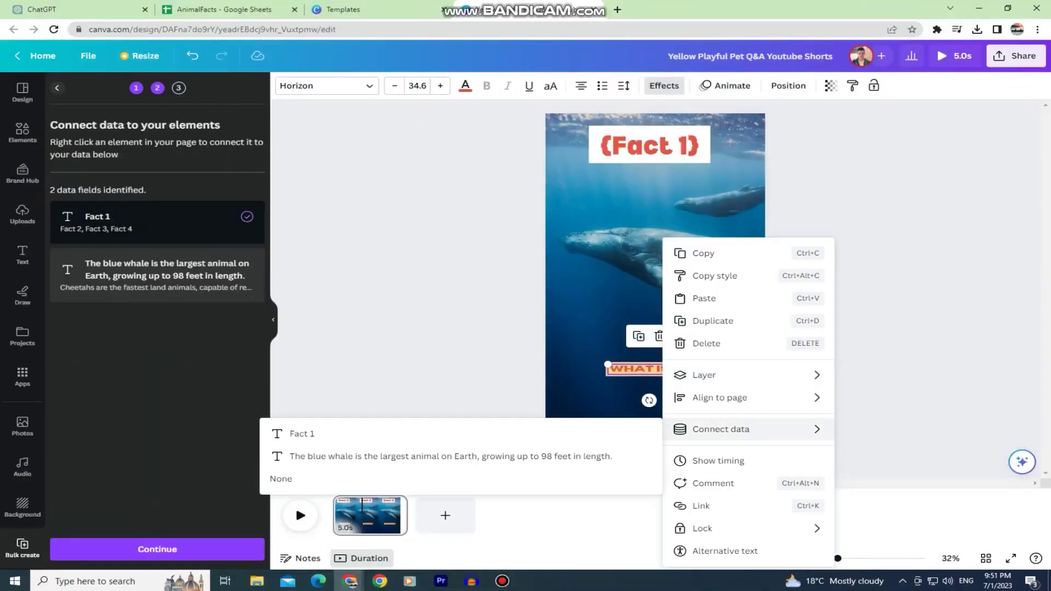
# - Connect the lower question text element to the data field containing the blue whale fact
pyautogui.click(444, 455)
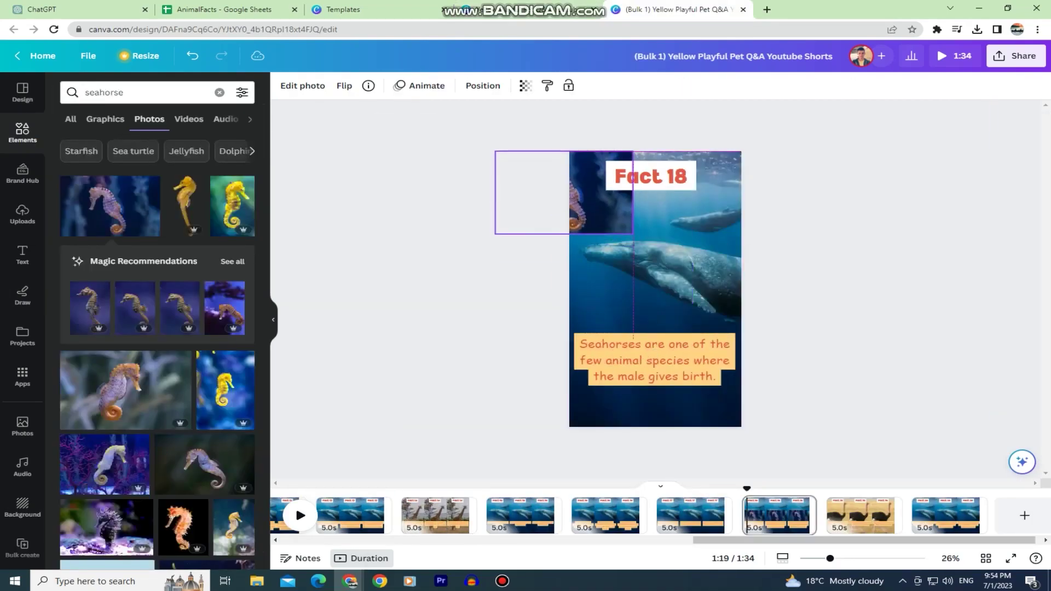
# - Fill the Fact 18 page with the seahorse photo as its background
pyautogui.moveTo(531, 194); pyautogui.dragTo(655, 289)
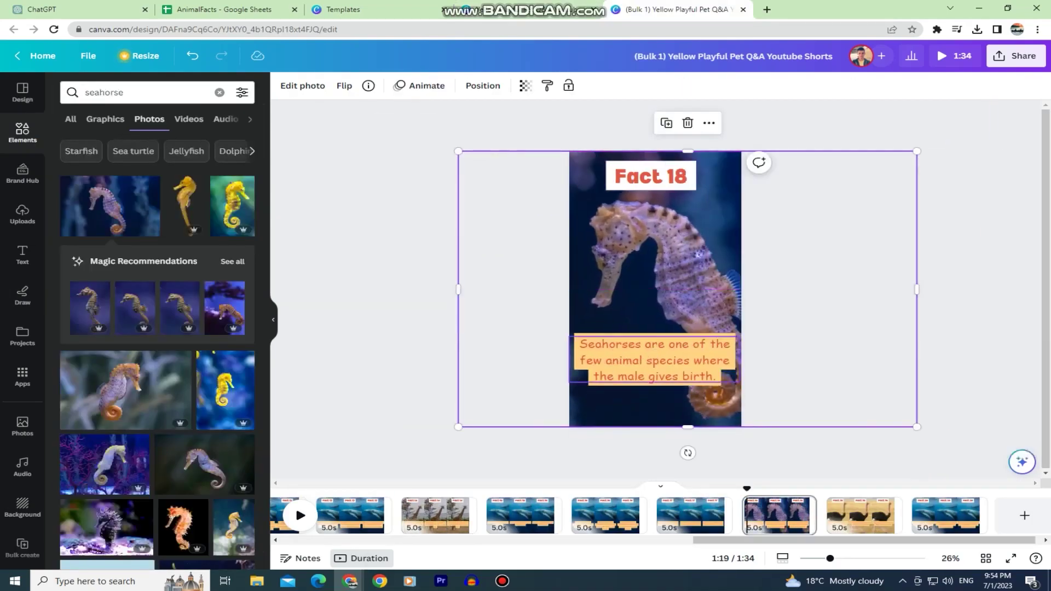
pyautogui.press('Escape')
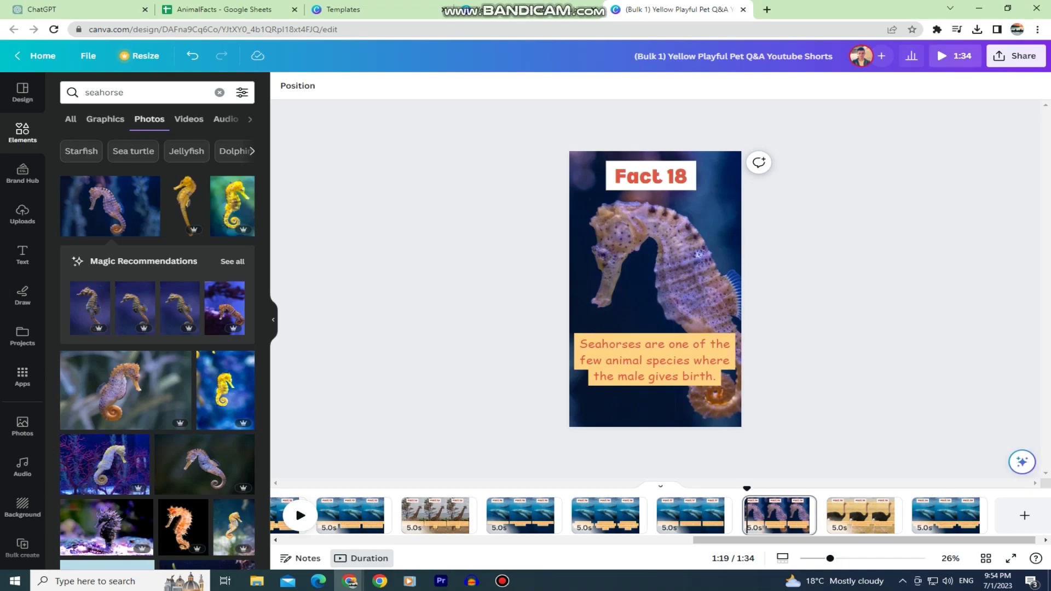
# - Open the sharing options of the bulk-created video design
pyautogui.click(1015, 56)
pyautogui.click(916, 343)
pyautogui.click(915, 233)
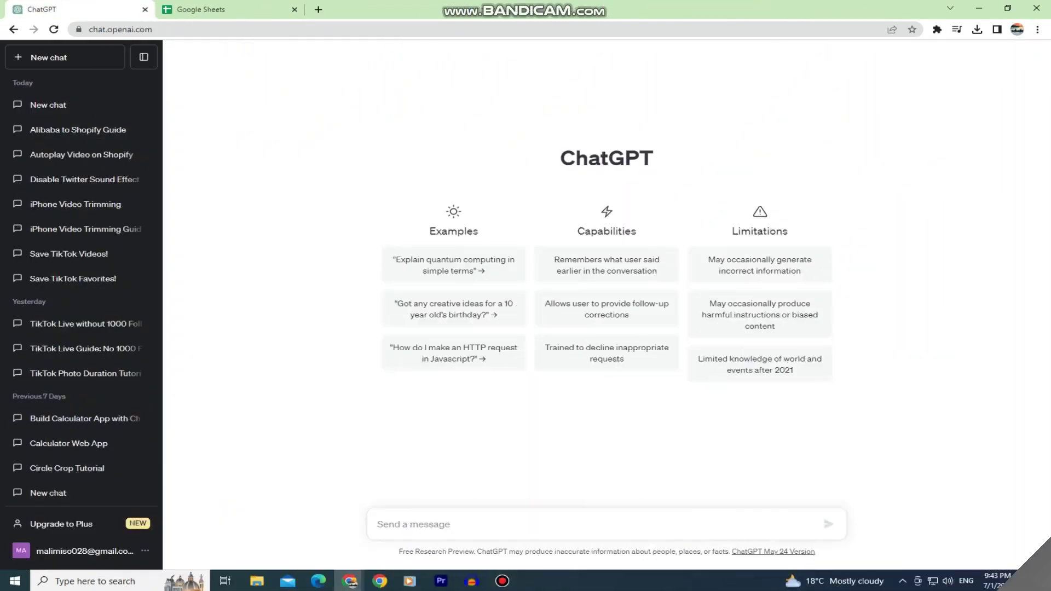
# - Ask ChatGPT for 20 animal facts in a two-column table, with numbering like "Fact 1", "Fact 2" first and the actual fact second
pyautogui.write('Create a list of 20 facts about animals. Put in a table with 2 columns. In the first column put the number order of the fact for example "Fact 1", "Fact 2" etc. In the second column put the actual fact.')
pyautogui.hotkey('shift', 'Return')
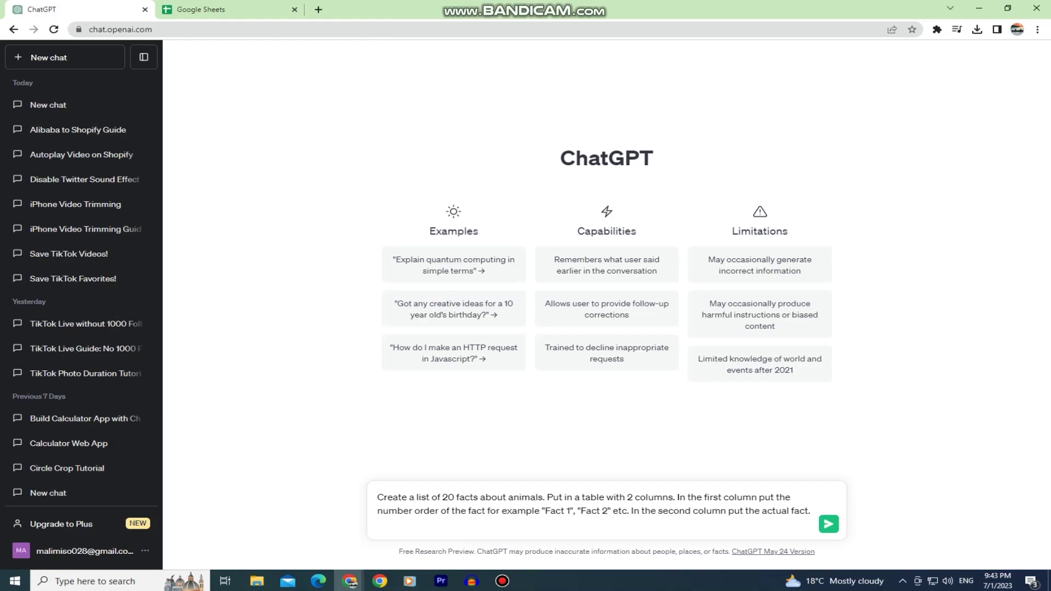
pyautogui.press('BackSpace')
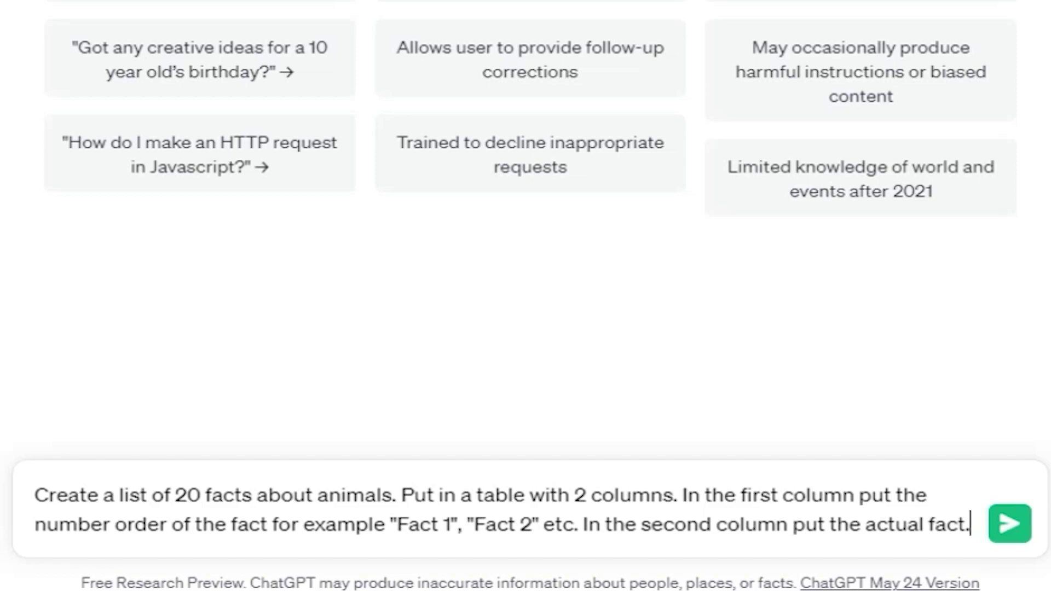
pyautogui.press('Return')
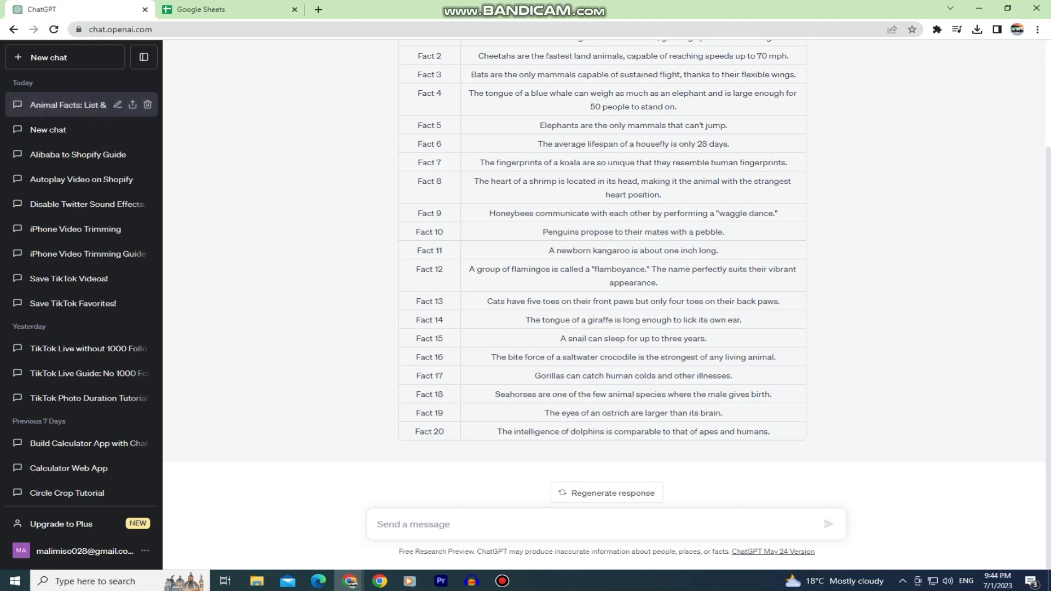
# - Copy all table rows from Fact 1 to Fact 20, leaving out the header row
pyautogui.scroll(2, 602, 274)
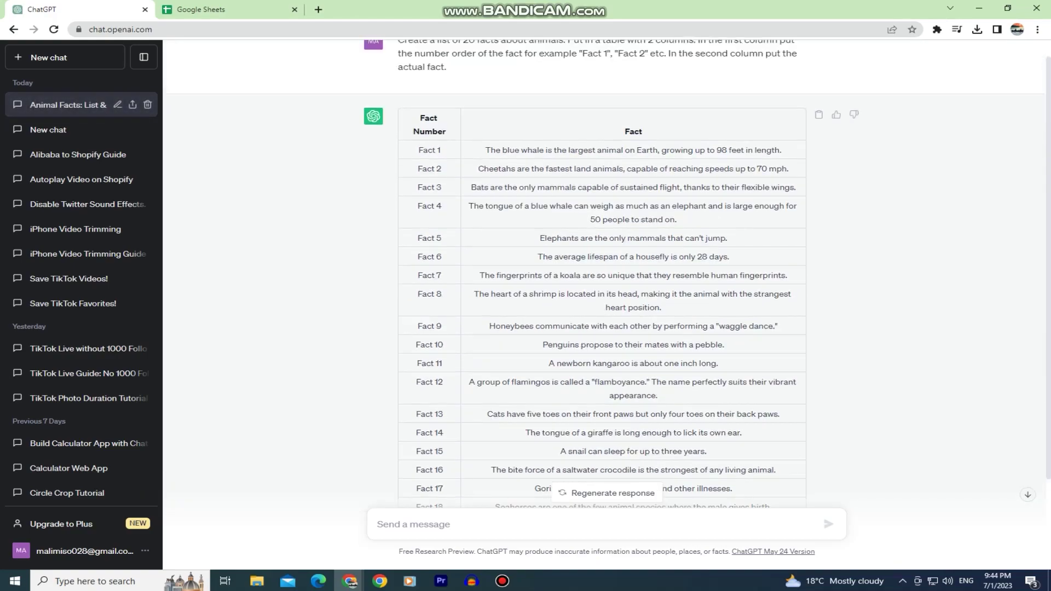
pyautogui.moveTo(417, 150); pyautogui.dragTo(769, 431)
pyautogui.scroll(-2, 713, 470)
pyautogui.rightClick(750, 431)
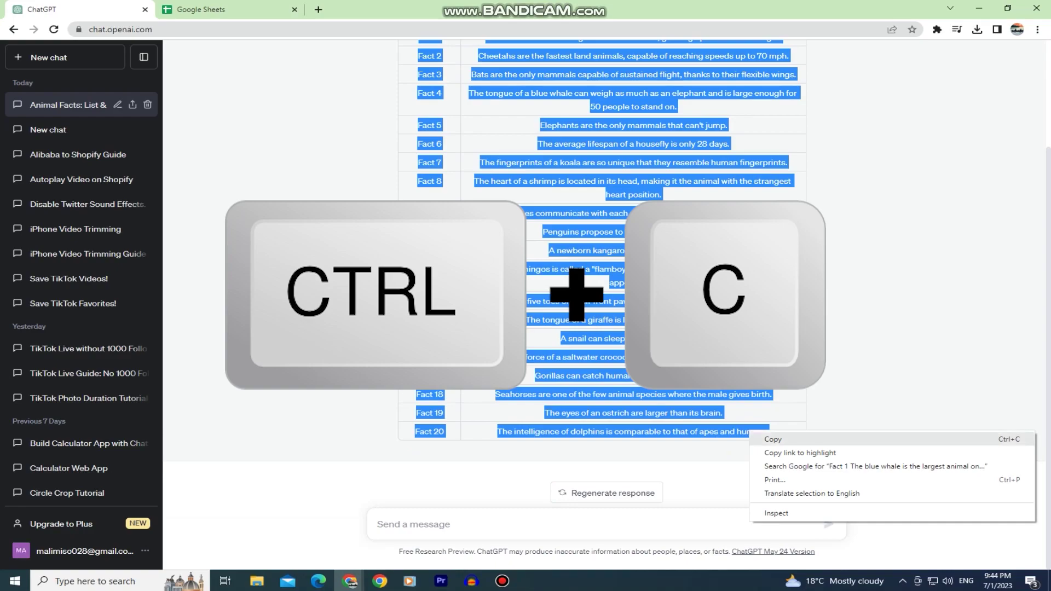
pyautogui.click(772, 439)
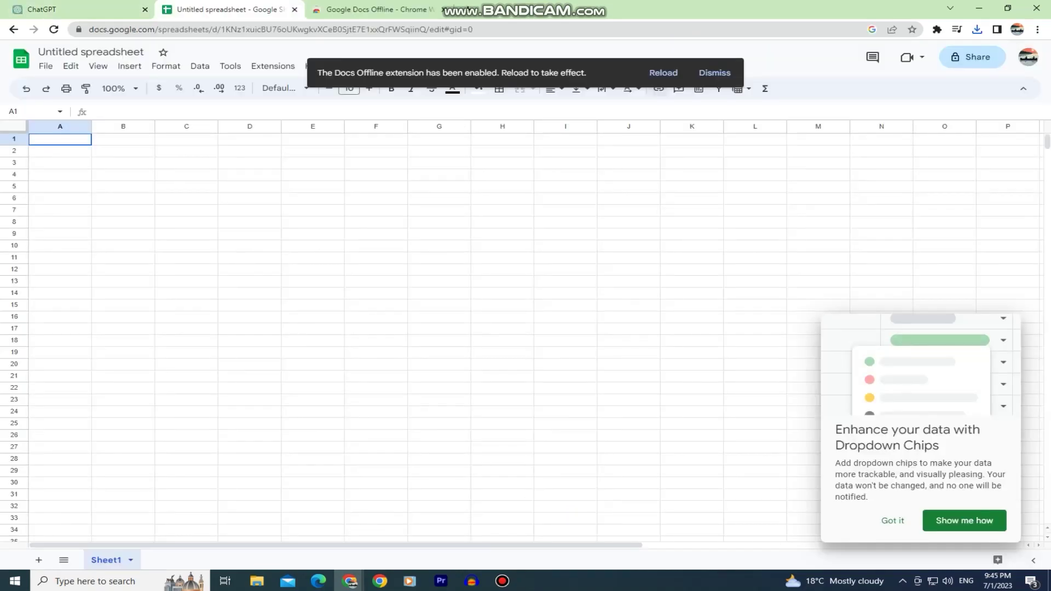
# - Reload the blank Google Sheets spreadsheet and paste the copied facts starting in cell A1
pyautogui.click(662, 73)
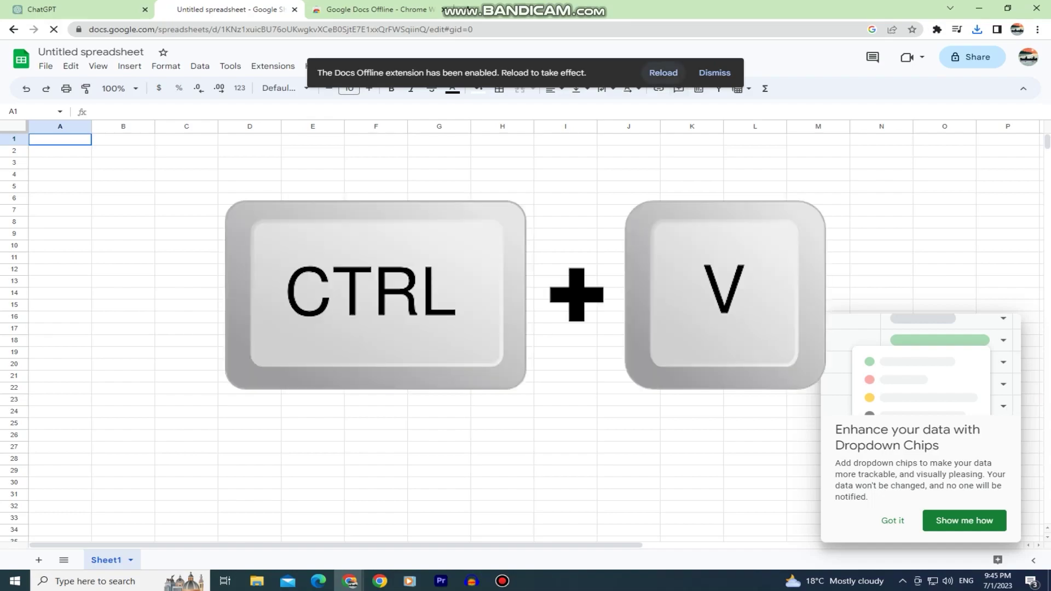
pyautogui.rightClick(77, 143)
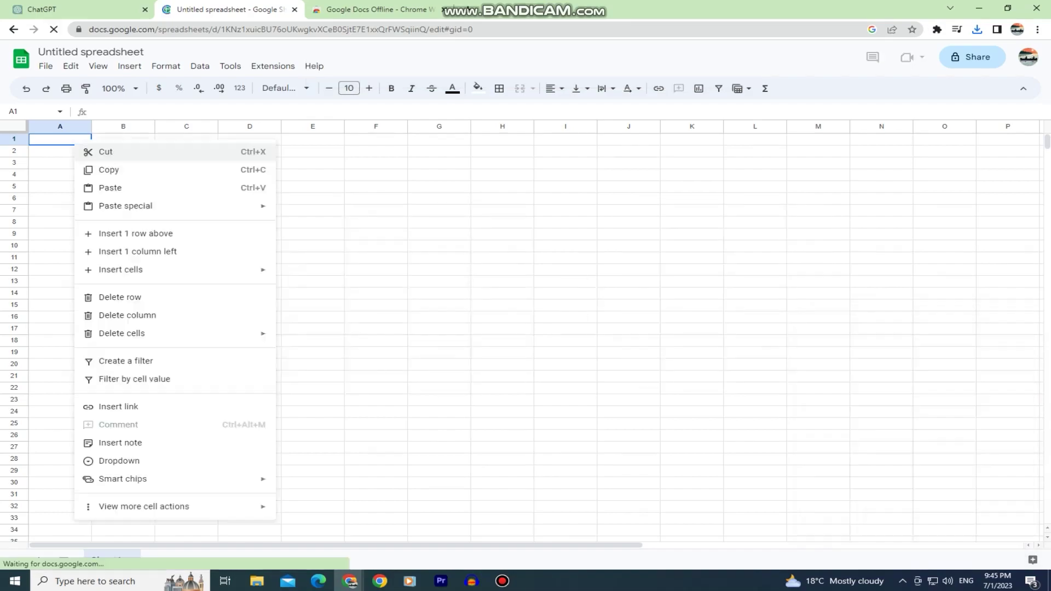
pyautogui.click(120, 188)
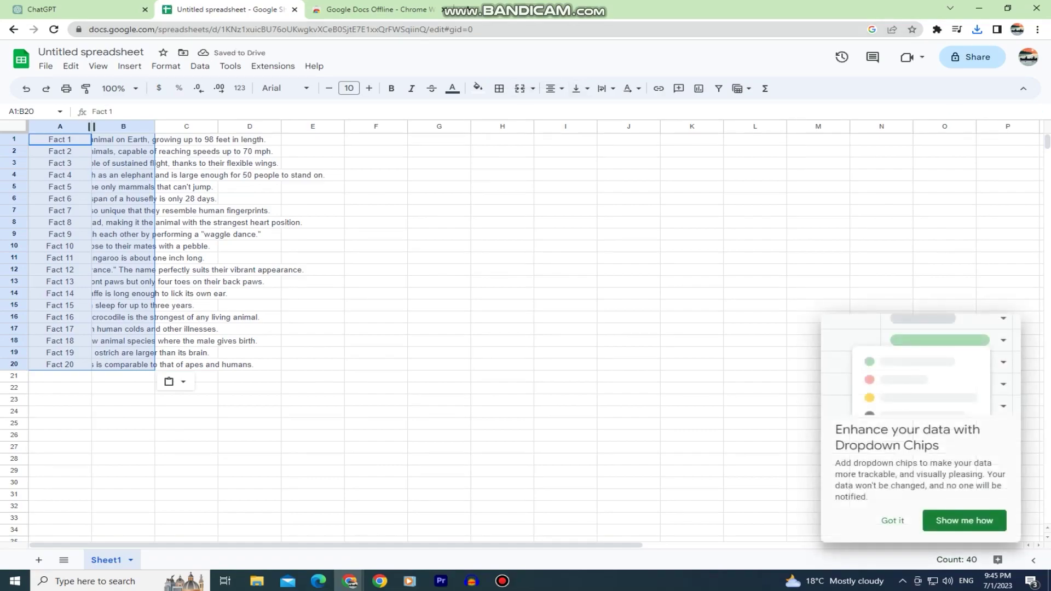
# - Widen columns A and B so the fact numbers and nearly all fact sentences fit
pyautogui.moveTo(91, 126); pyautogui.dragTo(153, 126)
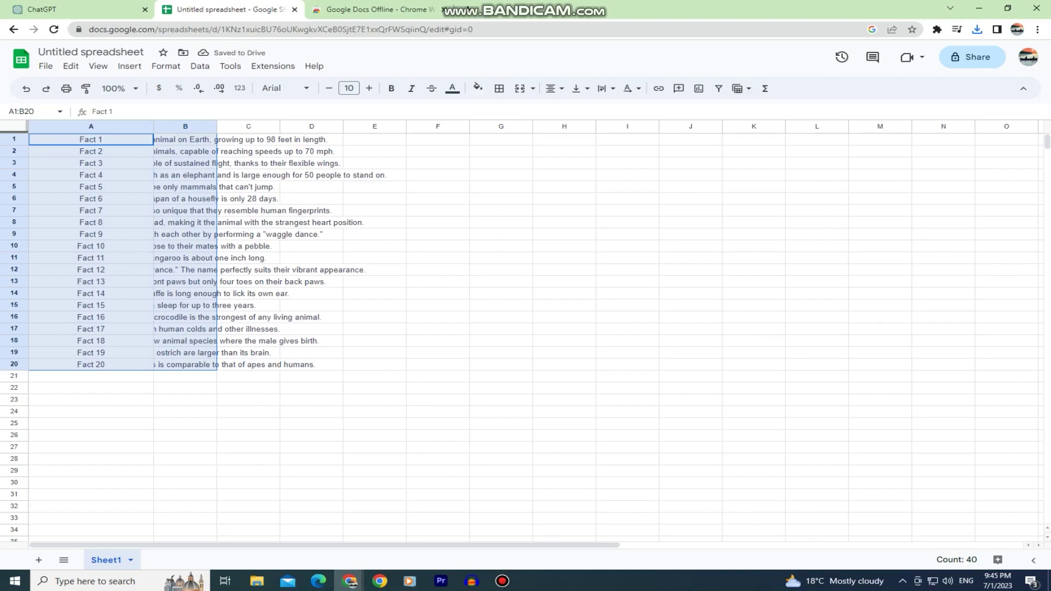
pyautogui.moveTo(217, 126); pyautogui.dragTo(525, 126)
pyautogui.moveTo(153, 126); pyautogui.dragTo(114, 126)
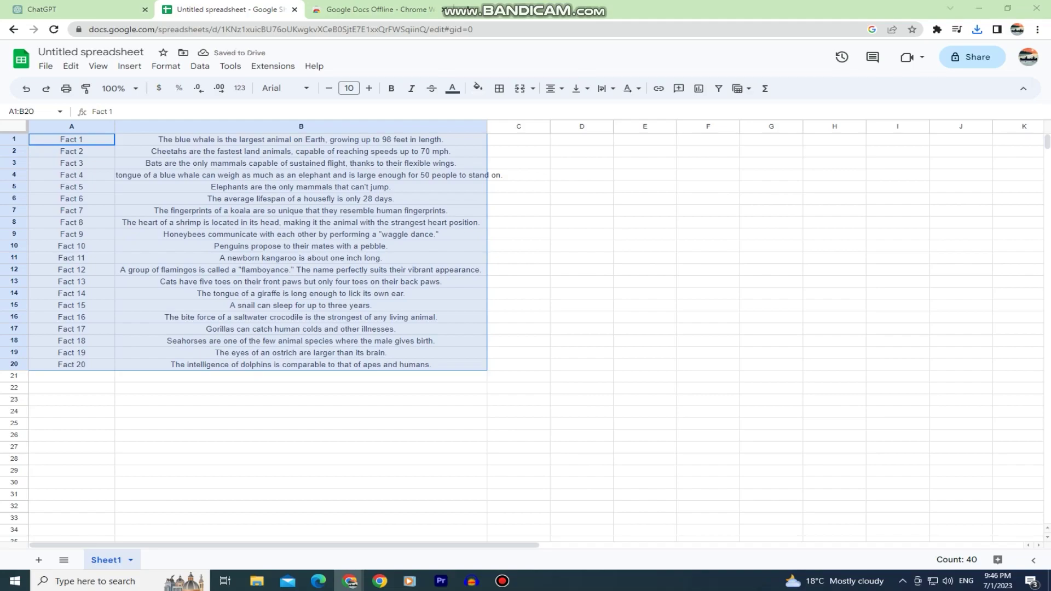
# - Rename the spreadsheet as AnimalFacts and download it as Comma Separated Values (.csv)
pyautogui.click(92, 52)
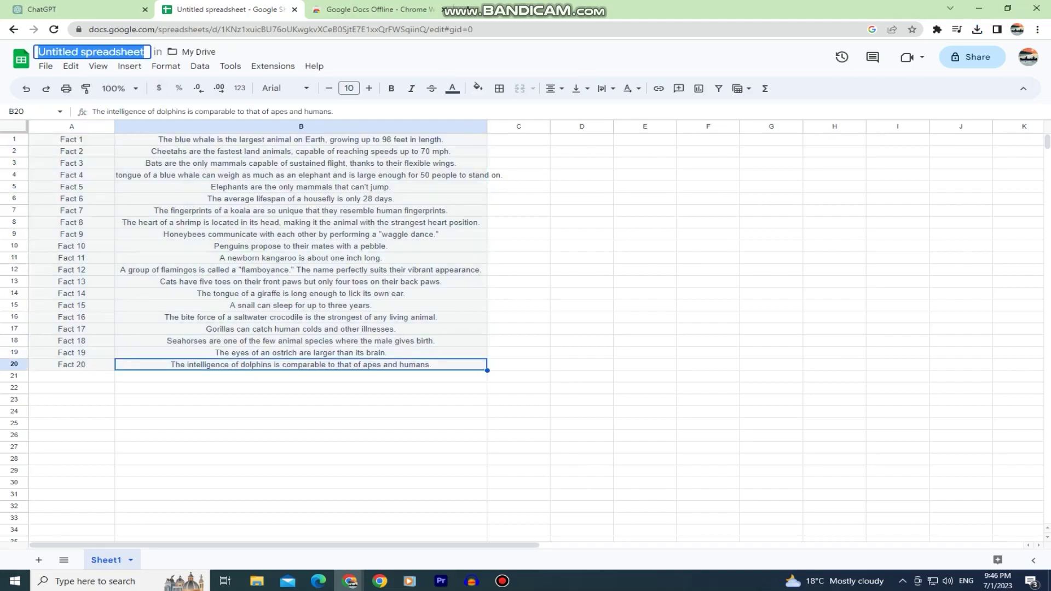
pyautogui.write('AnimalFacts')
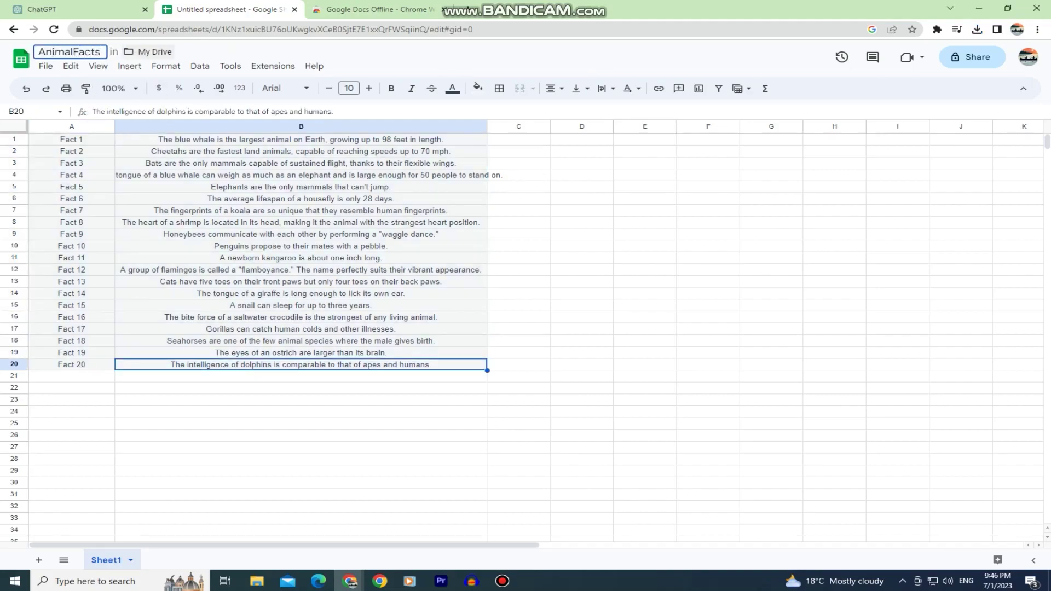
pyautogui.click(46, 65)
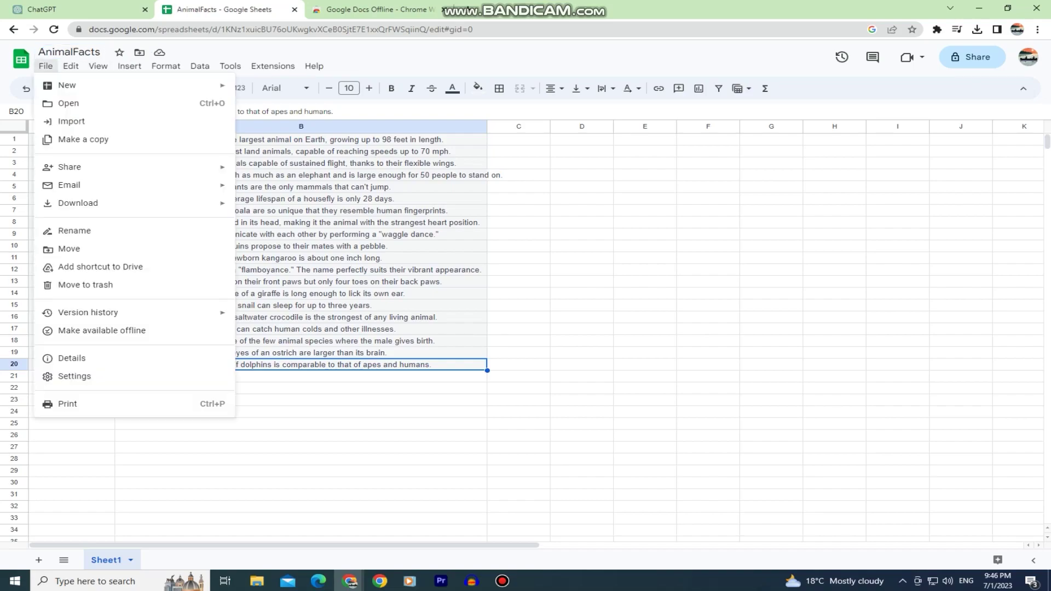
pyautogui.moveTo(82, 203)
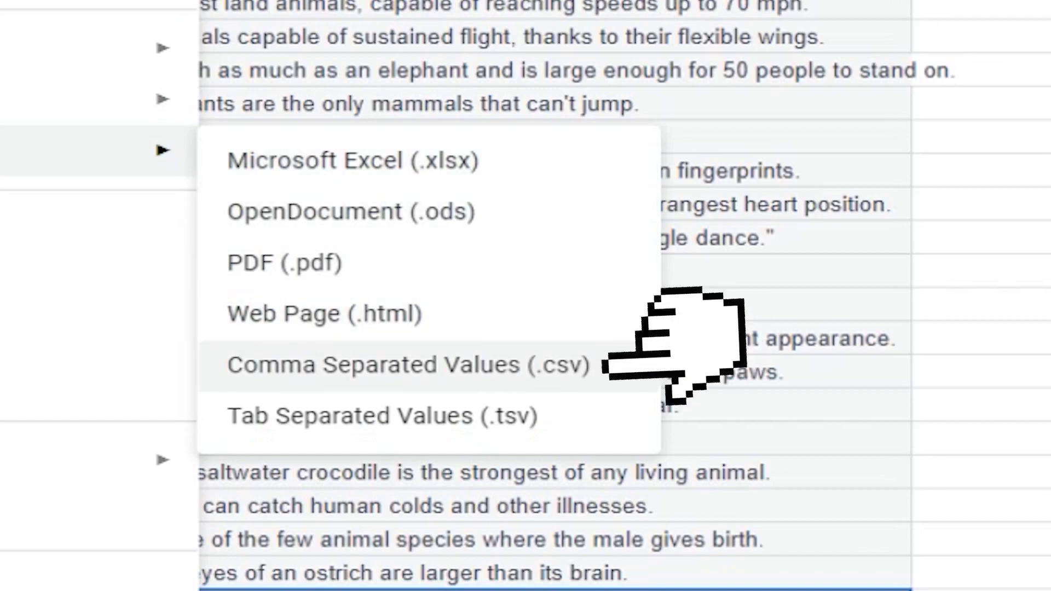
pyautogui.click(408, 365)
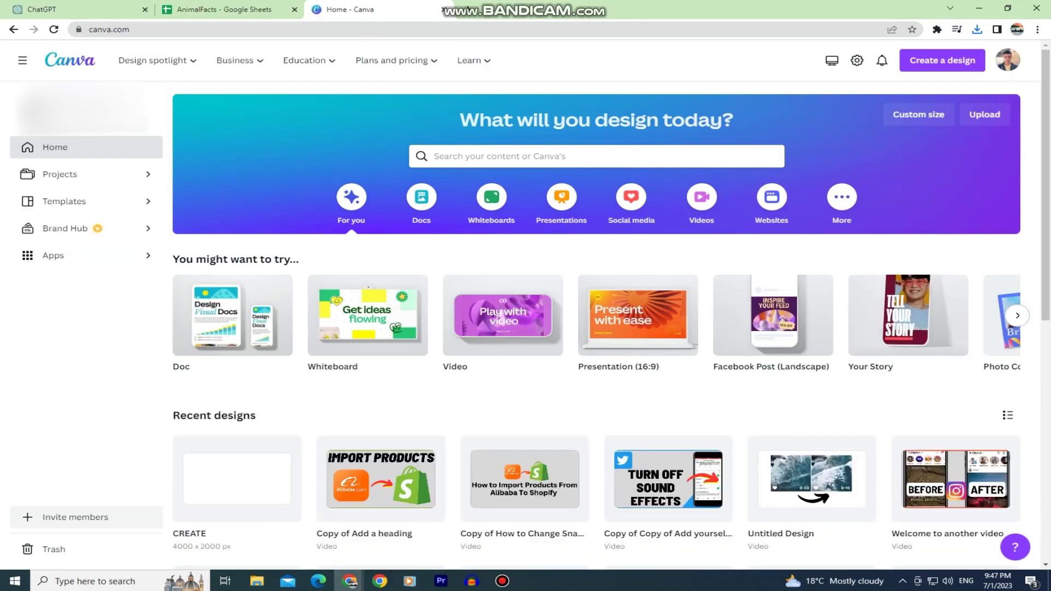
# - Search Canva for YouTube Shorts templates and open the Yellow Playful Pet Q&A template
pyautogui.click(549, 157)
pyautogui.write('YOUTUBE SHORTS')
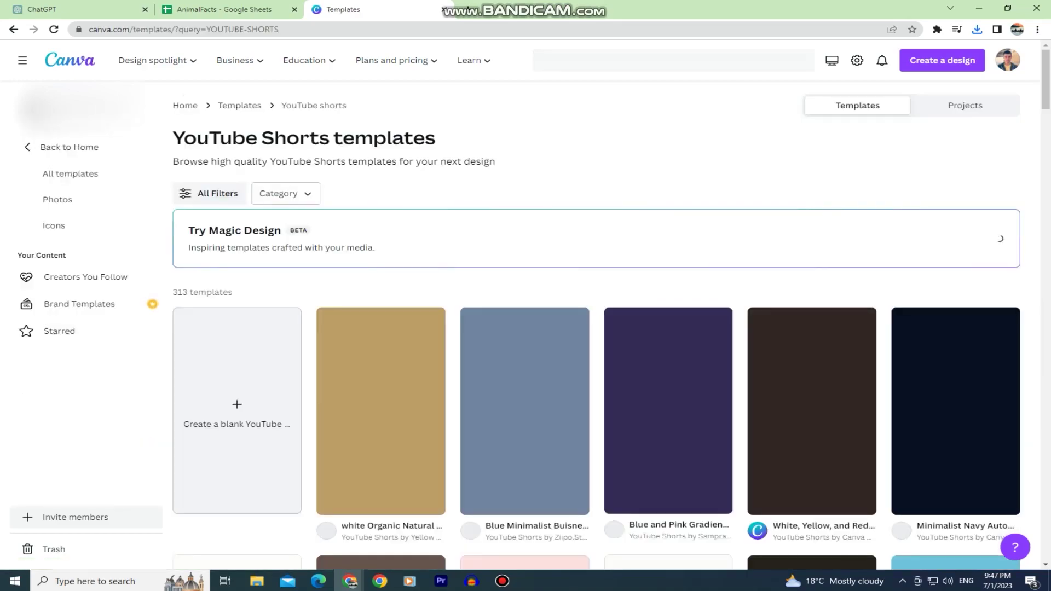
pyautogui.scroll(-8, 360, 469)
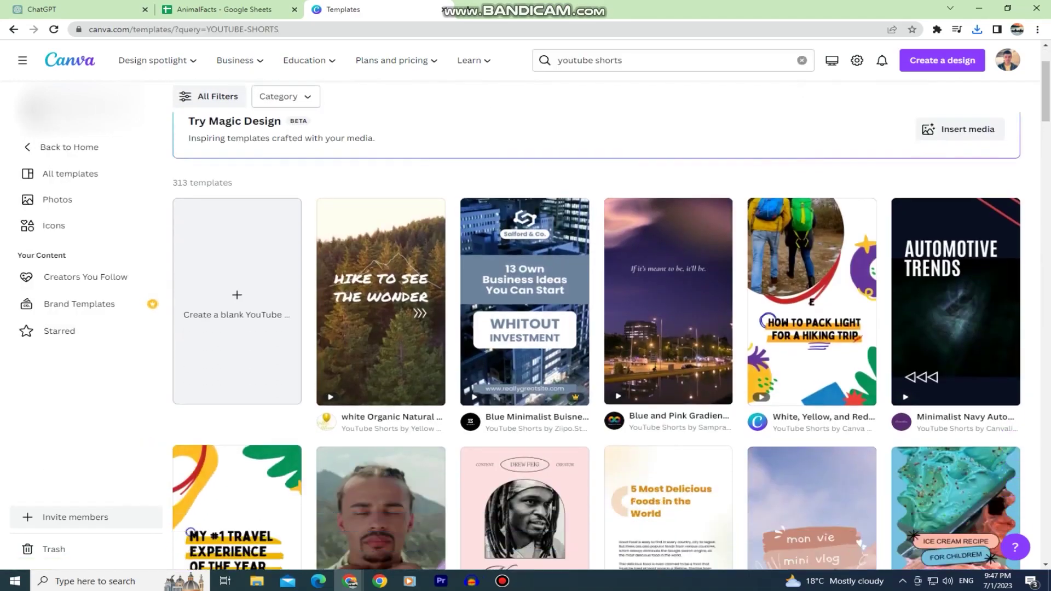
pyautogui.scroll(-5, 668, 137)
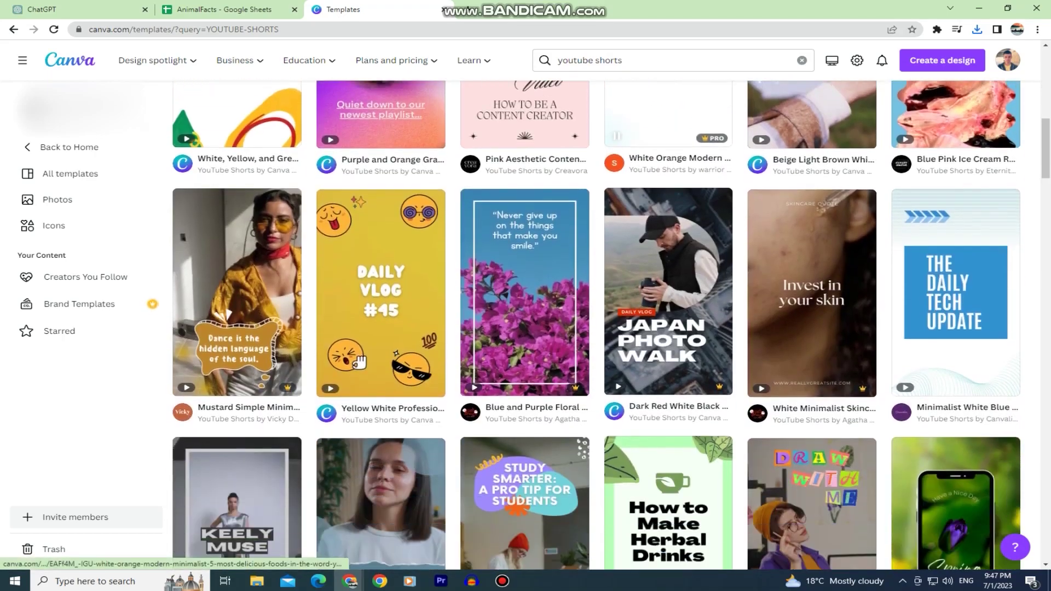
pyautogui.scroll(-5, 668, 136)
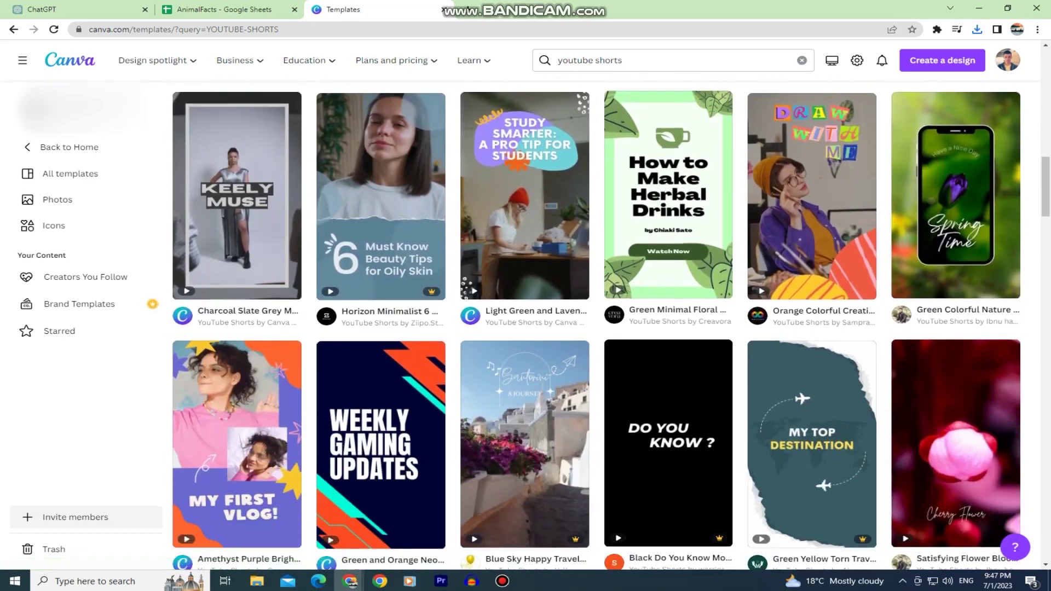
pyautogui.scroll(-5, 668, 137)
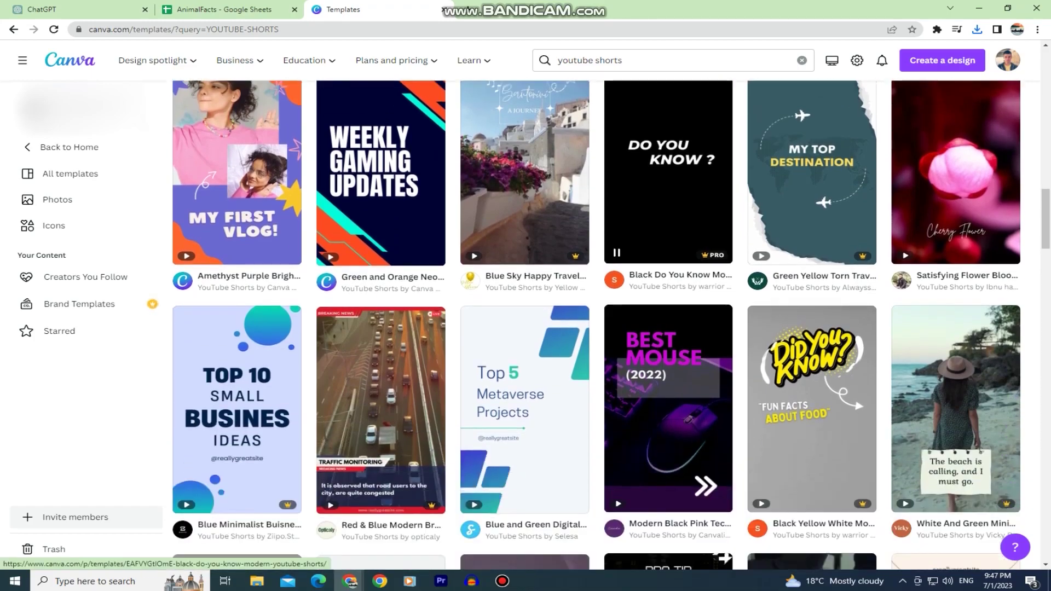
pyautogui.scroll(-7, 668, 137)
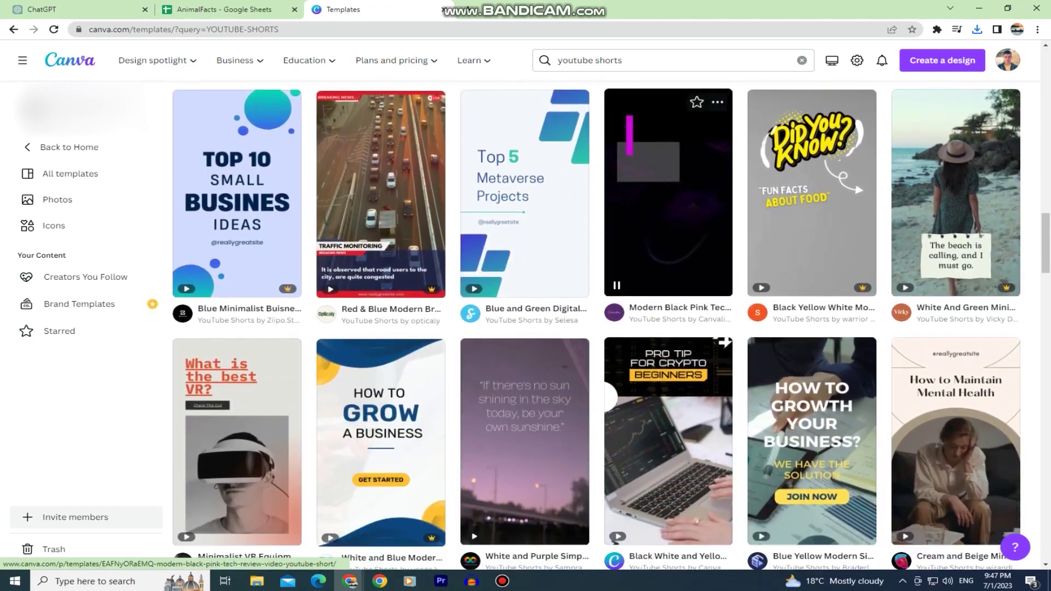
pyautogui.scroll(-2, 667, 137)
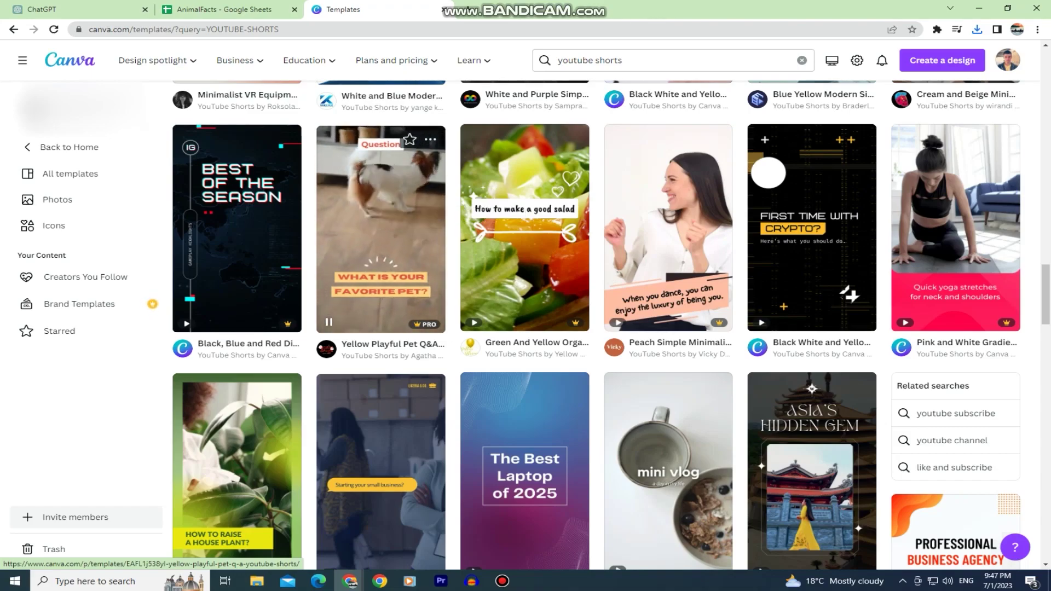
pyautogui.click(383, 207)
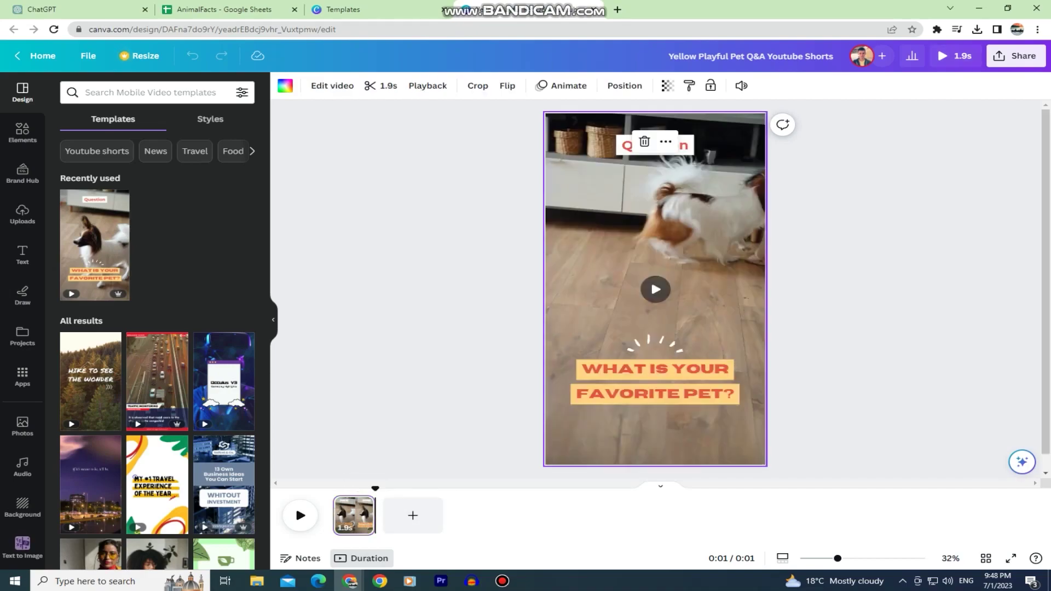
# - Delete the dog video from the template's background
pyautogui.press('Delete')
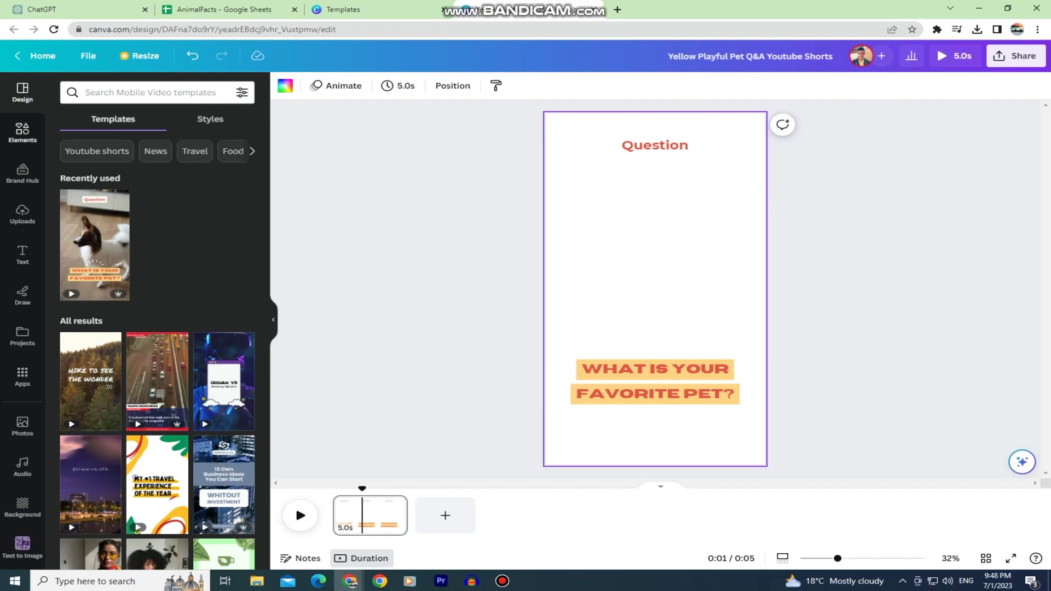
# - Search the elements for ANIMALS and browse the full set of photo results for a background picture
pyautogui.click(22, 132)
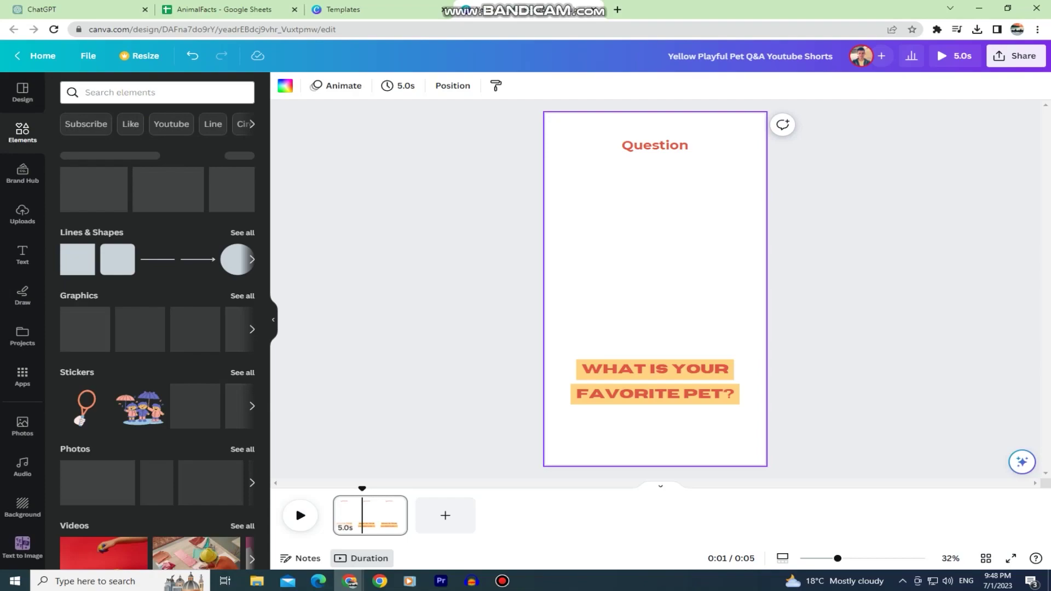
pyautogui.click(157, 92)
pyautogui.write('ANIMALS')
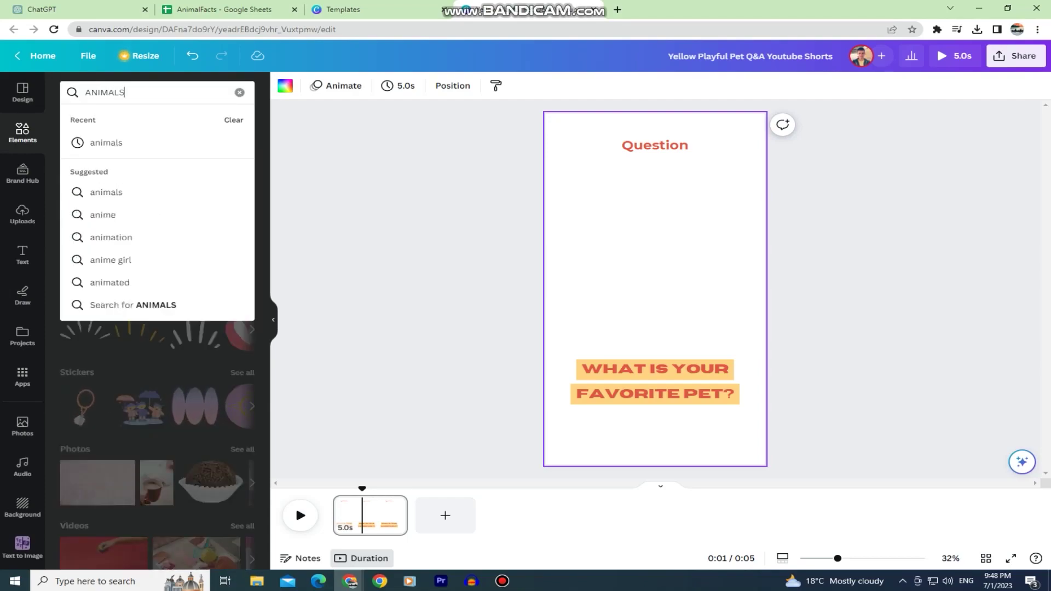
pyautogui.press('Return')
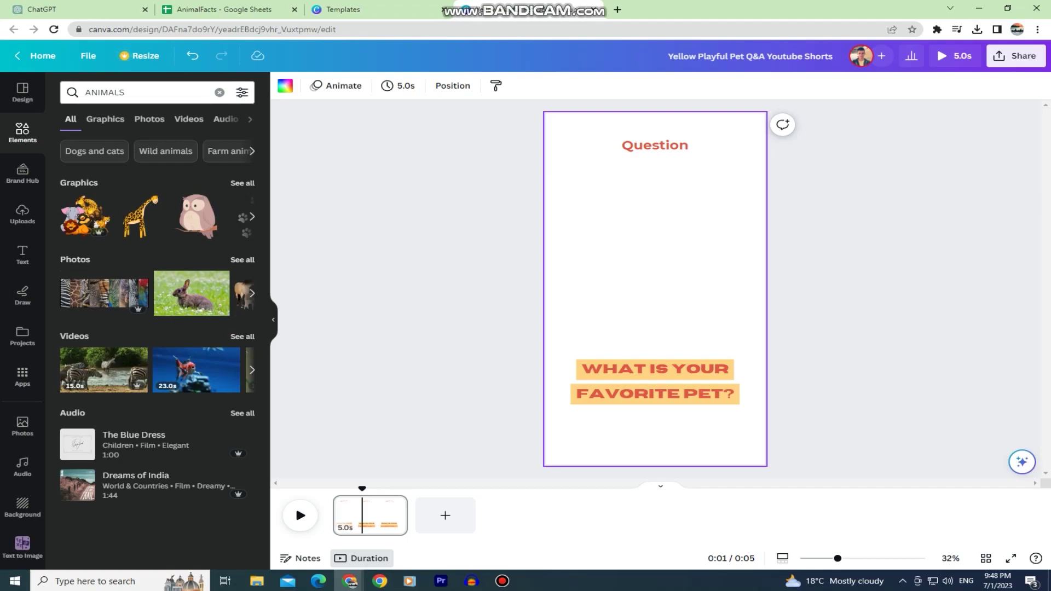
pyautogui.click(242, 259)
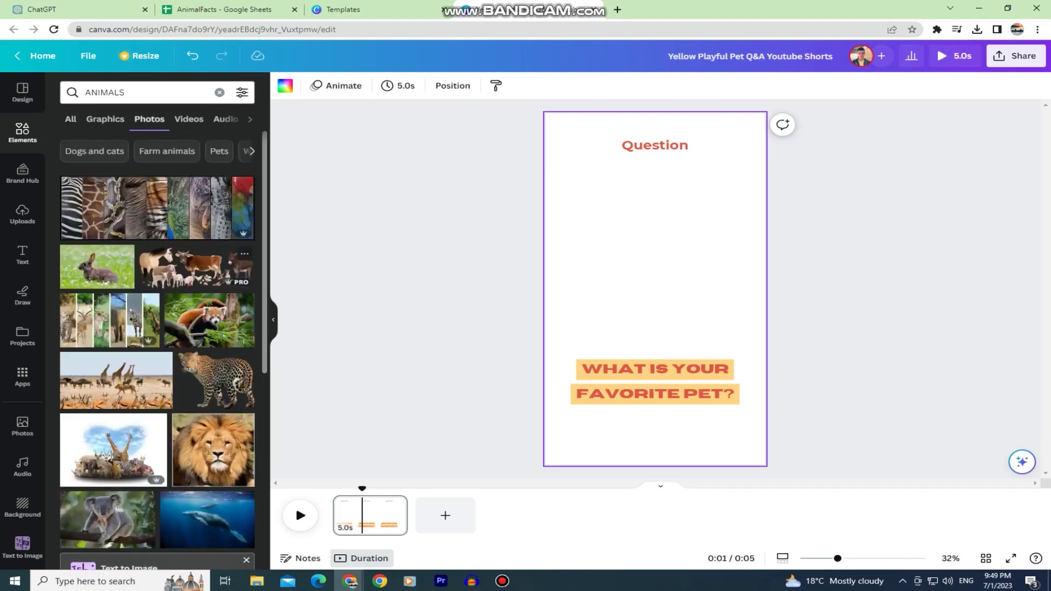
pyautogui.scroll(-2, 158, 350)
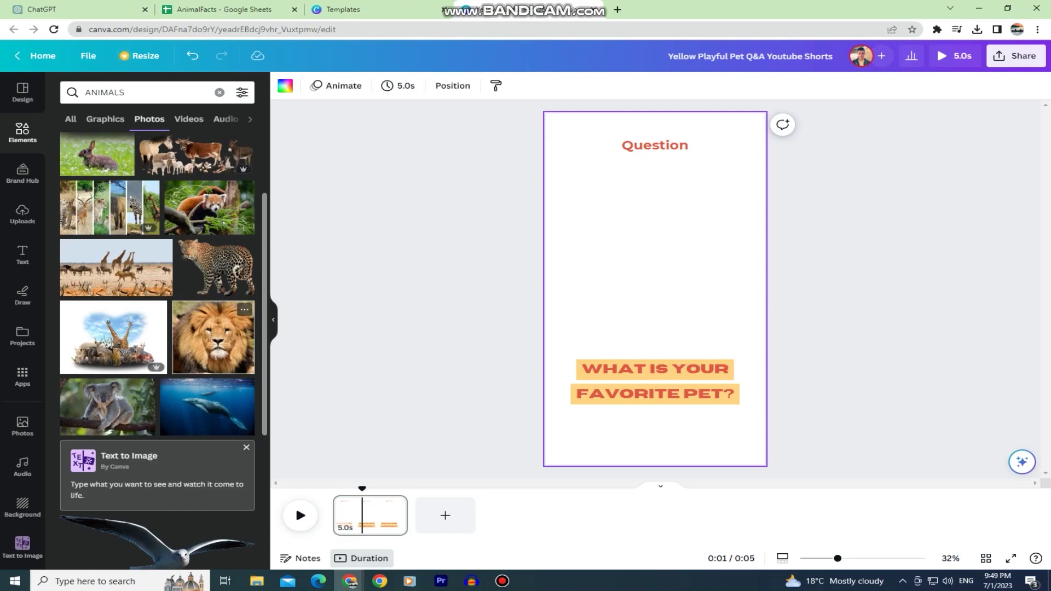
pyautogui.scroll(-3, 157, 351)
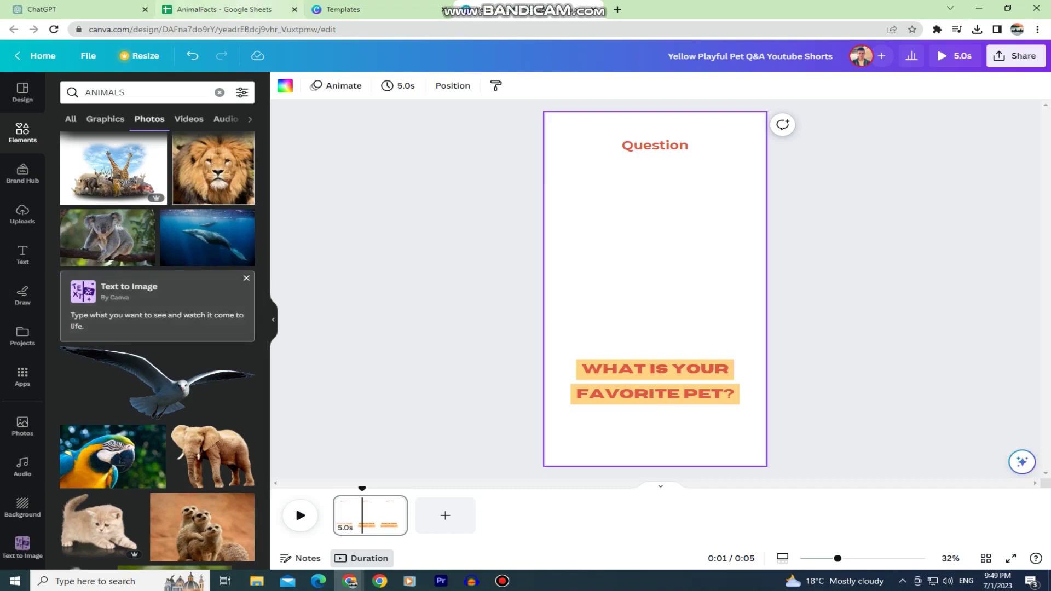
pyautogui.click(228, 10)
pyautogui.click(480, 9)
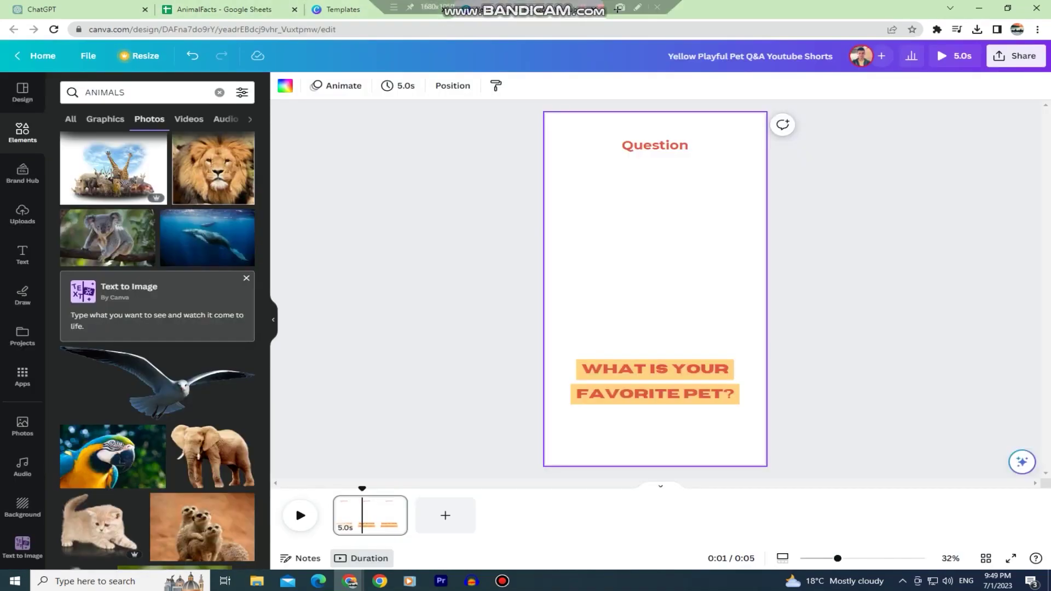
# - Add the underwater whale photo, enlarge it to cover the whole page and shift it so the large whale sits within the page
pyautogui.click(207, 237)
pyautogui.moveTo(655, 289); pyautogui.dragTo(552, 159)
pyautogui.moveTo(639, 211); pyautogui.dragTo(1010, 504)
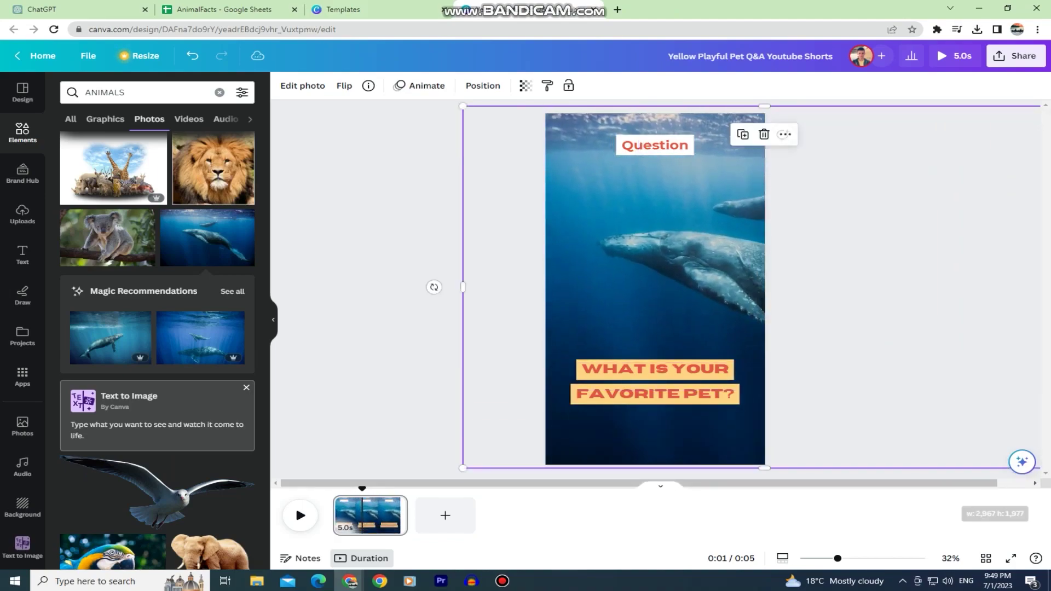
pyautogui.moveTo(712, 285); pyautogui.dragTo(672, 282)
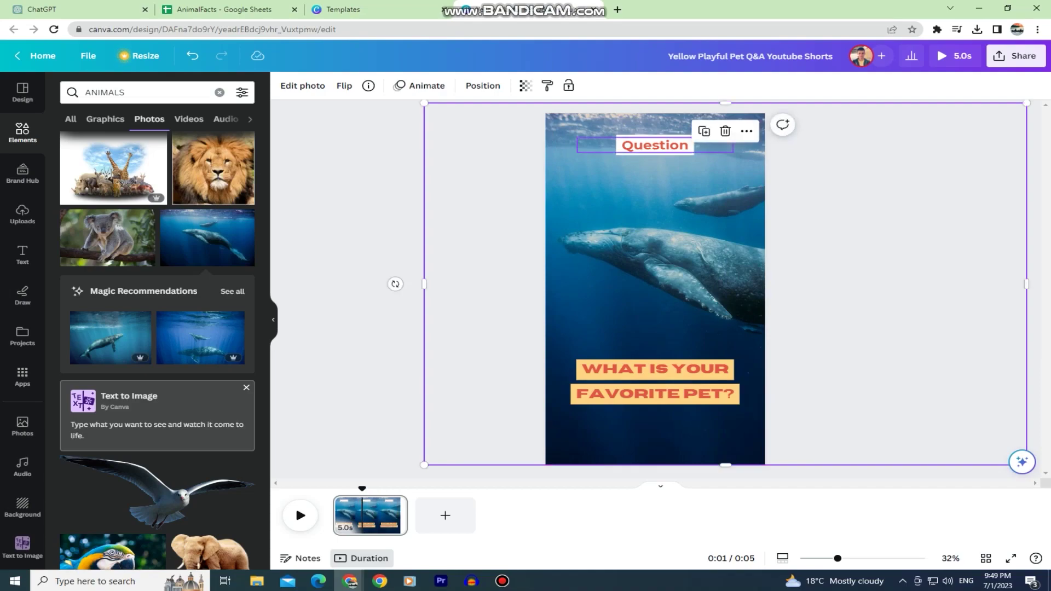
# - Change the font of the Question heading to Bernoru SemiCondensed
pyautogui.click(655, 145)
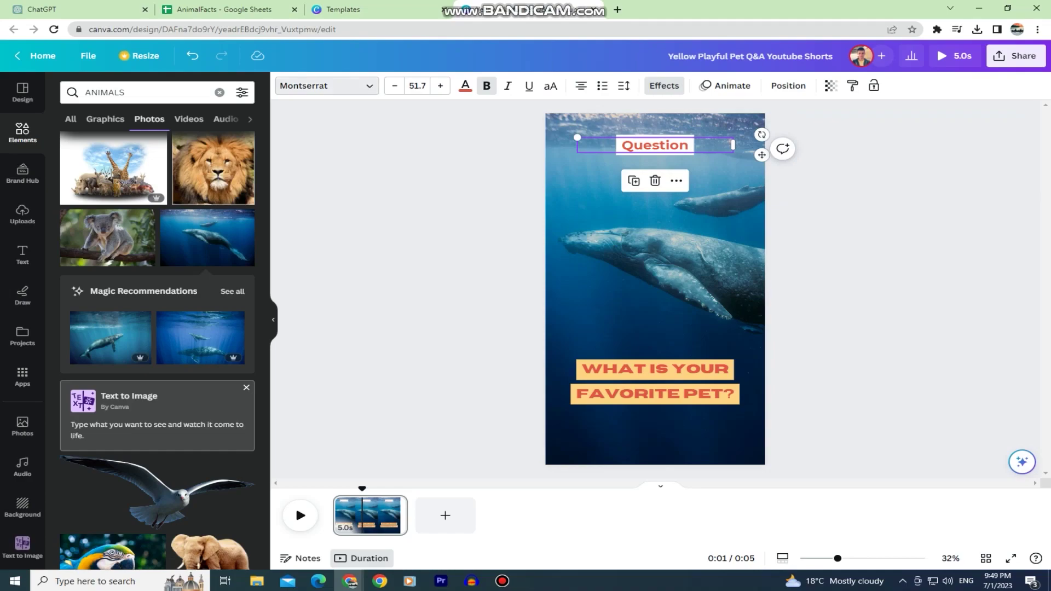
pyautogui.click(327, 86)
pyautogui.click(180, 259)
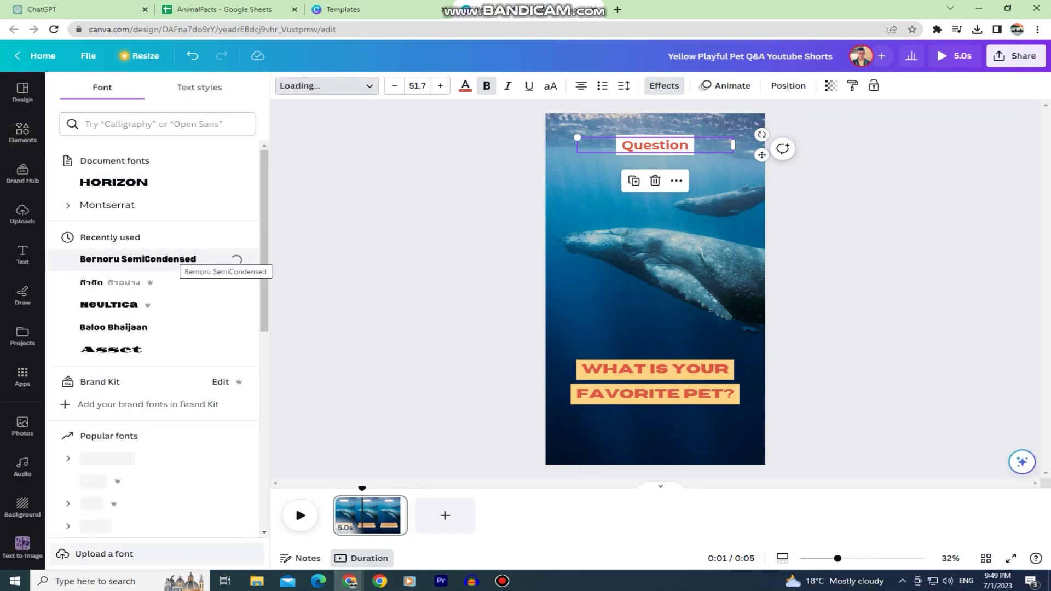
pyautogui.click(655, 369)
pyautogui.click(655, 394)
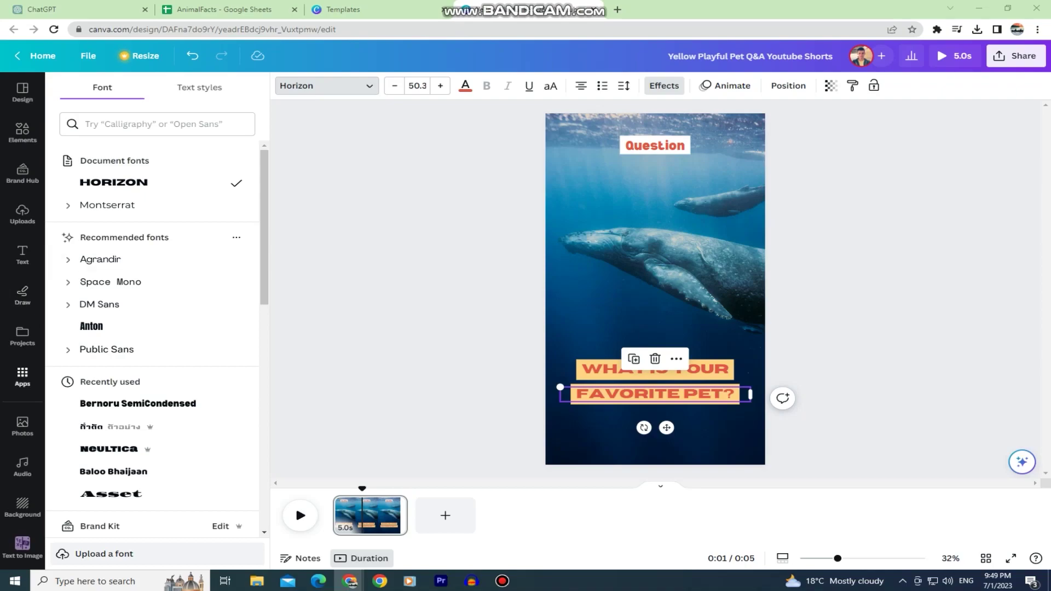
# - Search the Canva apps for BULK CREATE and open the Bulk create app
pyautogui.click(21, 376)
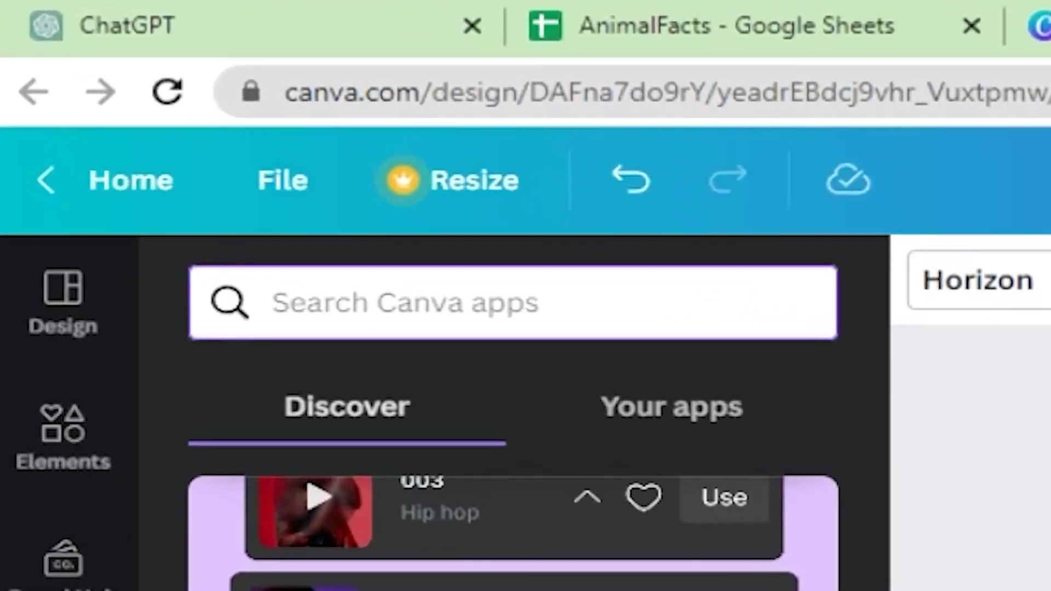
pyautogui.write('BULK CREATE')
pyautogui.press('Return')
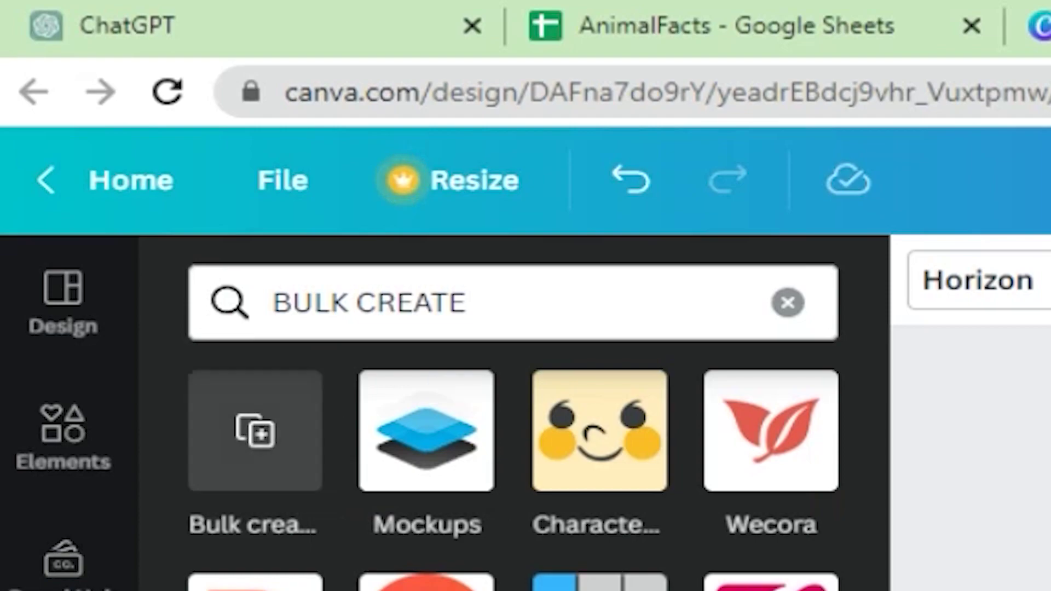
pyautogui.click(255, 431)
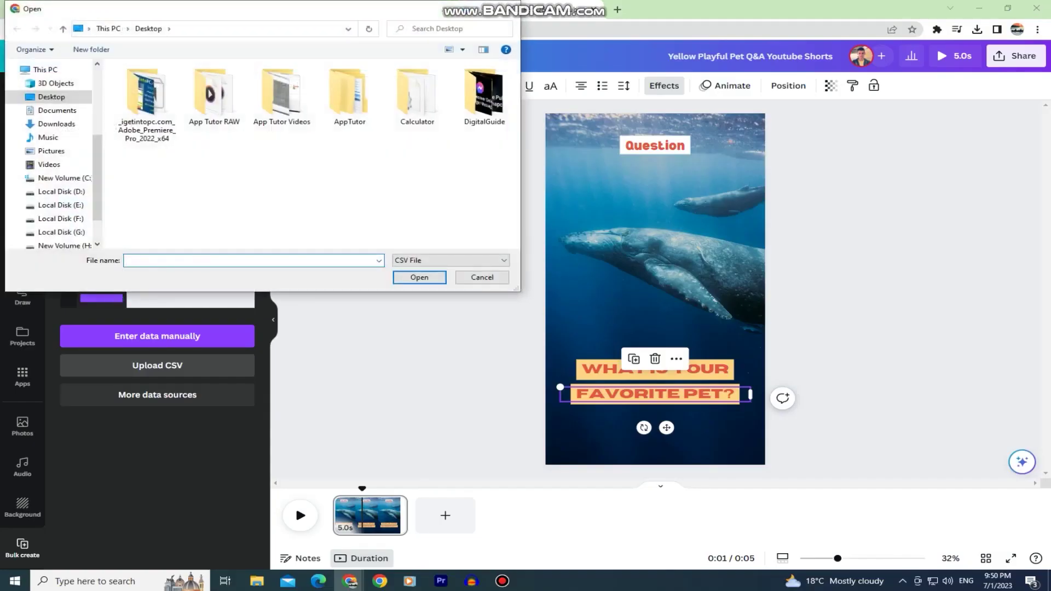
# - Upload the file AnimalFacts - Sheet1.csv from the Downloads folder as the bulk data source
pyautogui.click(56, 123)
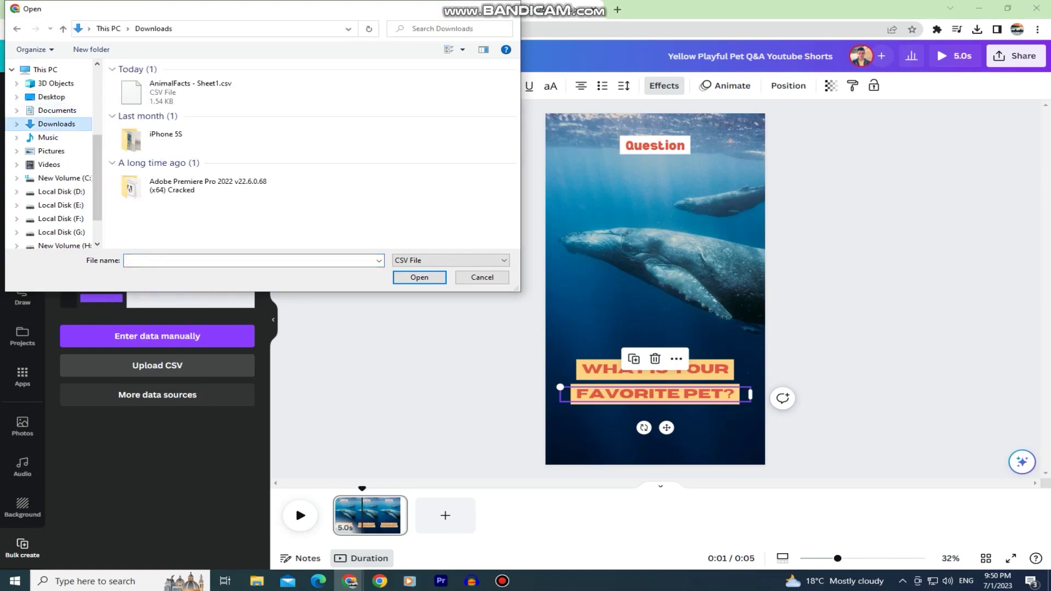
pyautogui.click(189, 92)
pyautogui.click(419, 277)
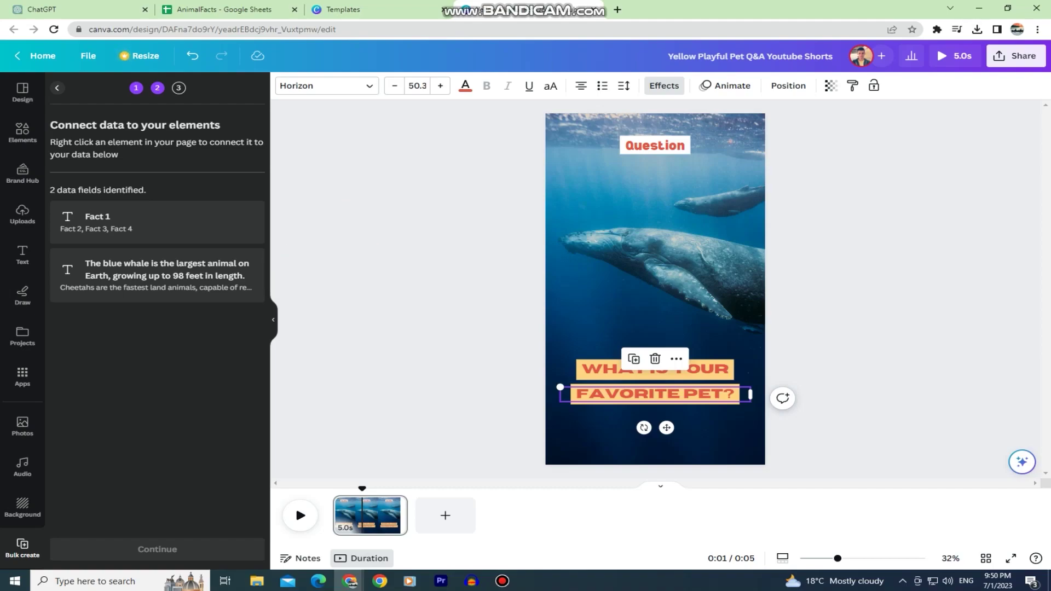
# - Enlarge the Question heading in both directions to about font size 104
pyautogui.click(655, 145)
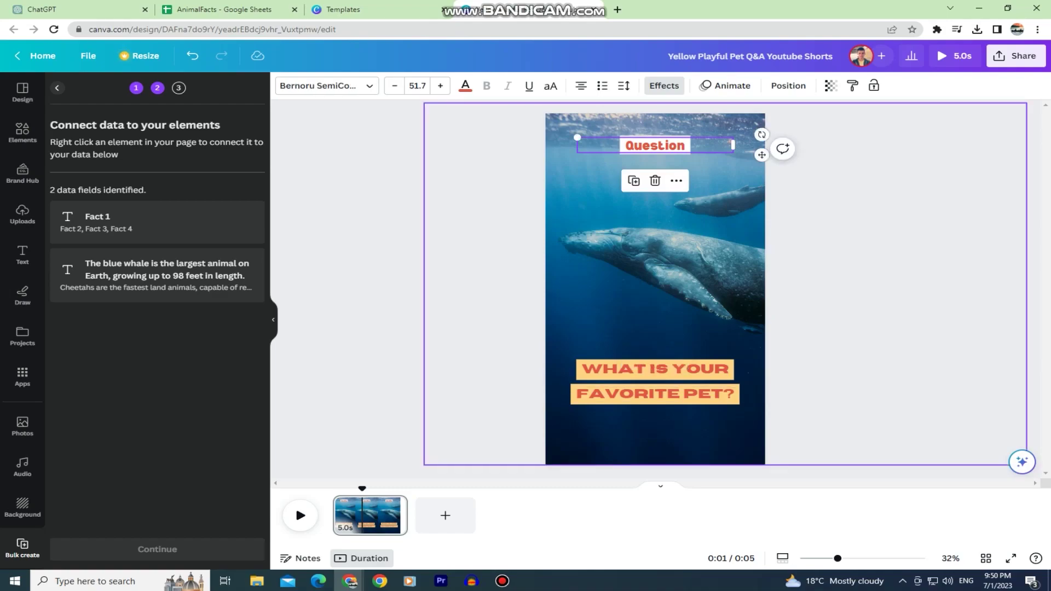
pyautogui.moveTo(578, 137); pyautogui.dragTo(493, 129)
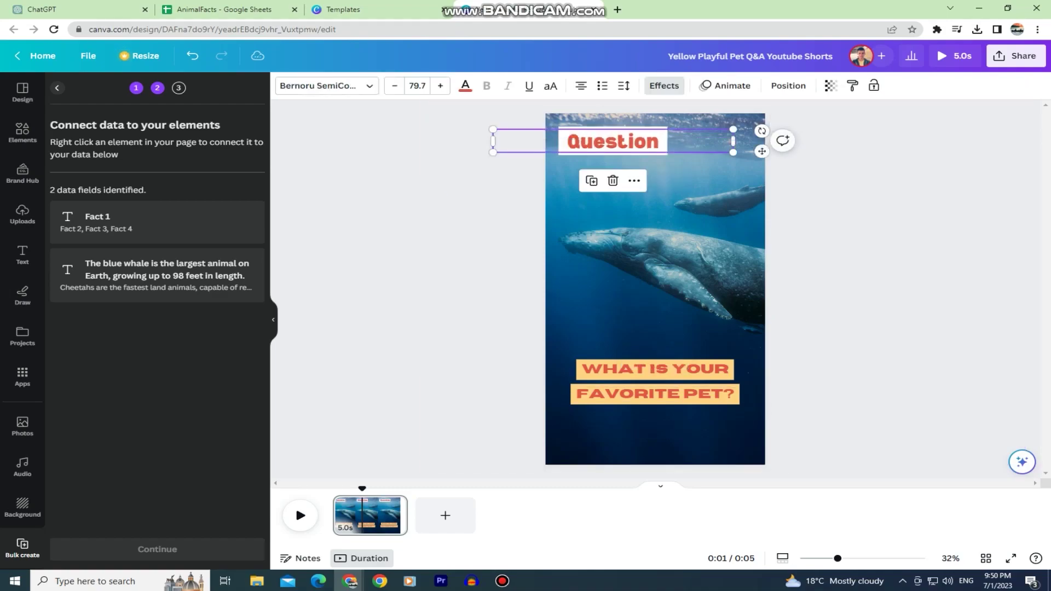
pyautogui.moveTo(733, 152); pyautogui.dragTo(807, 162)
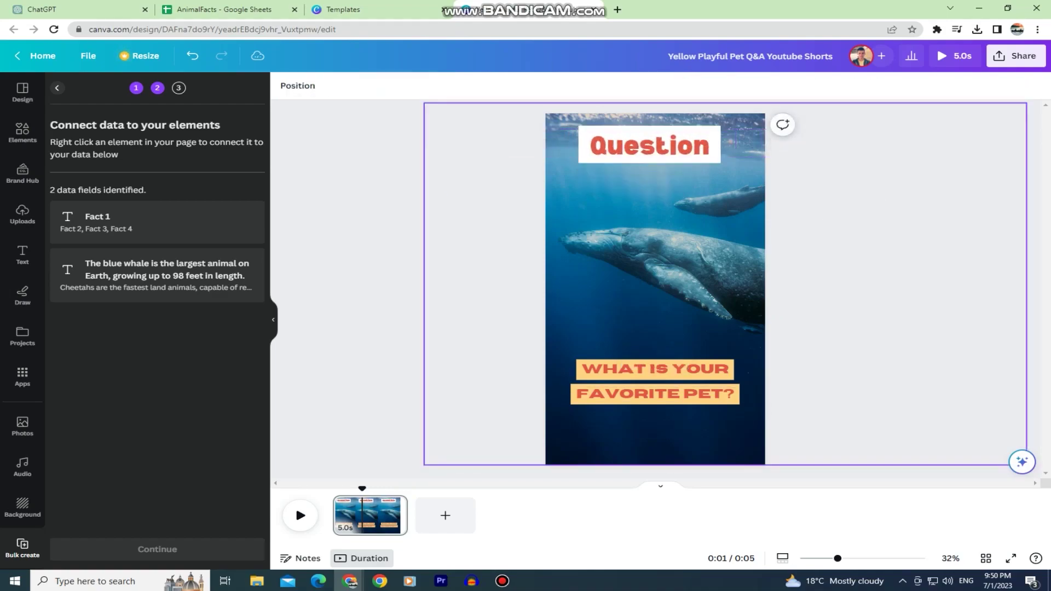
# - Connect the Question heading to the Fact 1 data field
pyautogui.click(649, 145)
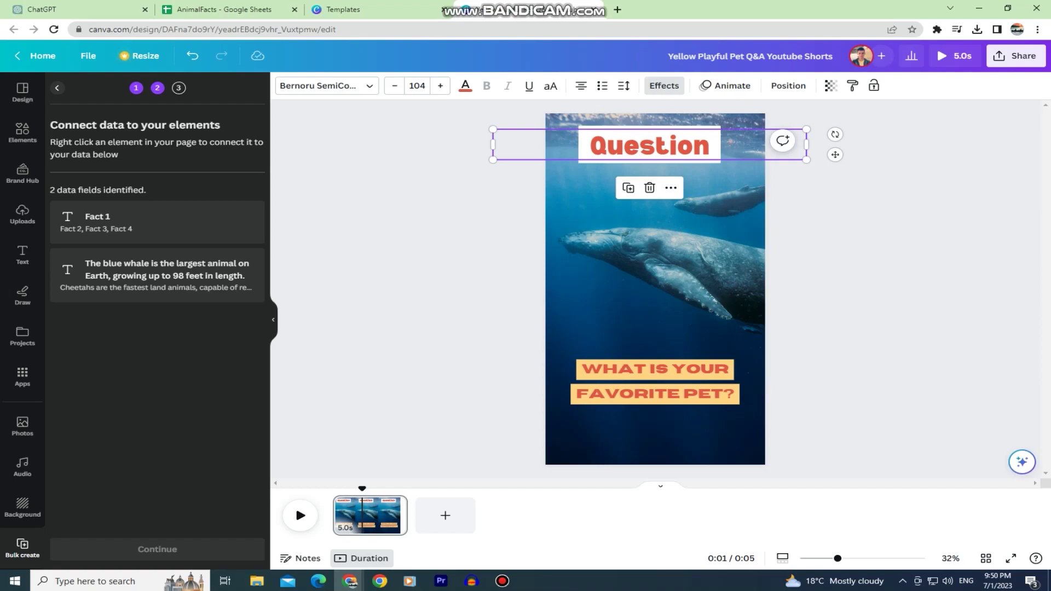
pyautogui.rightClick(699, 155)
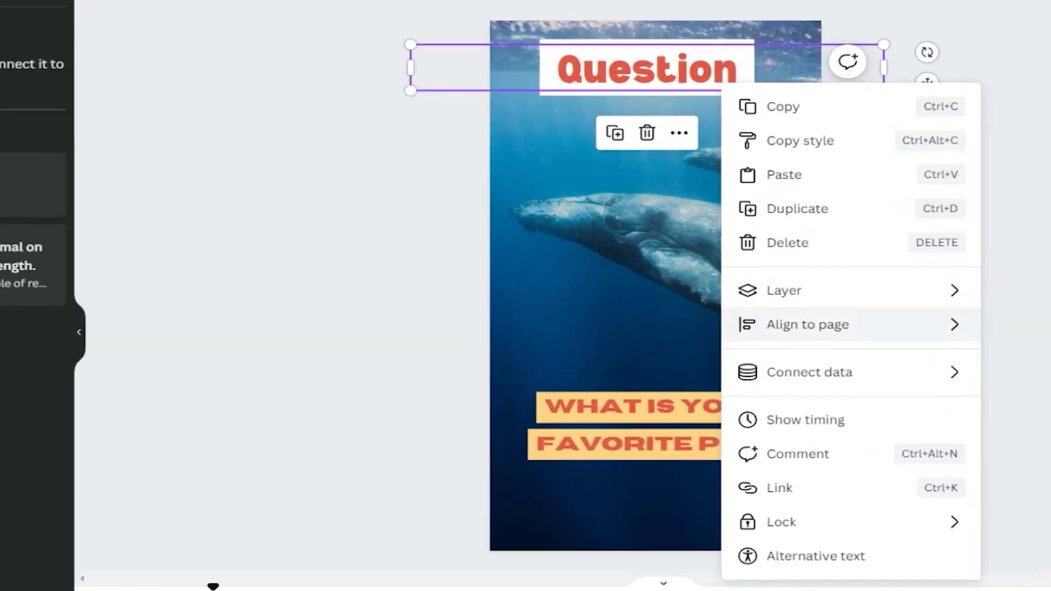
pyautogui.moveTo(733, 369)
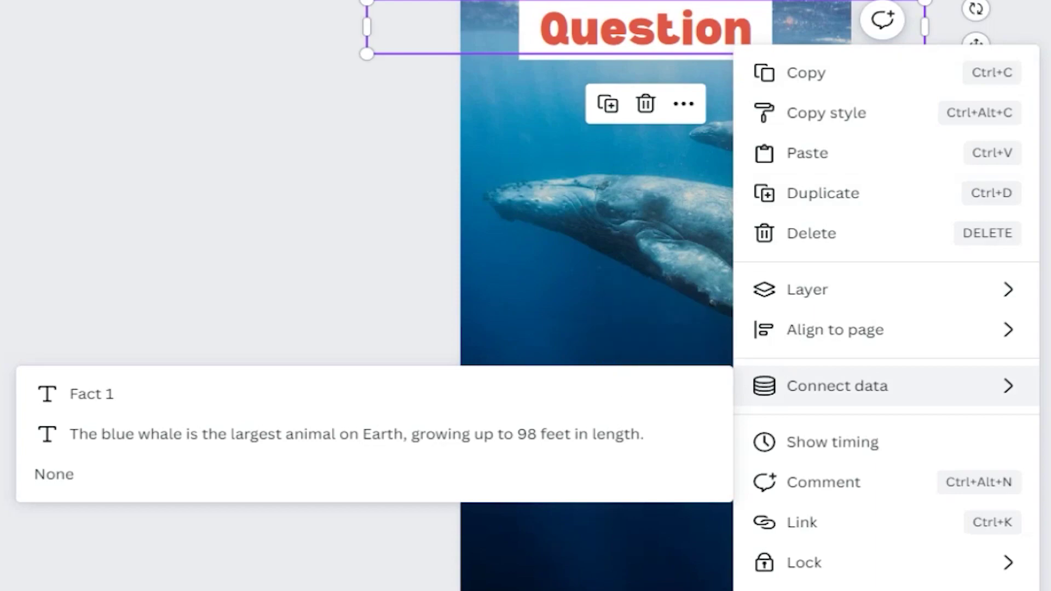
pyautogui.click(137, 393)
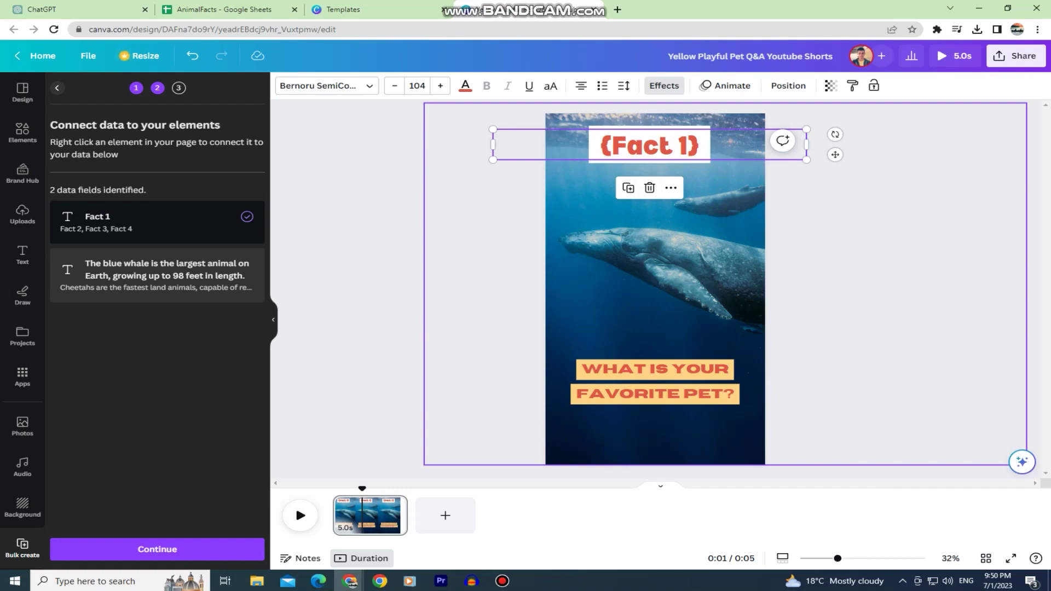
# - Delete the FAVORITE PET? line and shrink the WHAT IS YOUR line to about font size 34.6
pyautogui.click(654, 370)
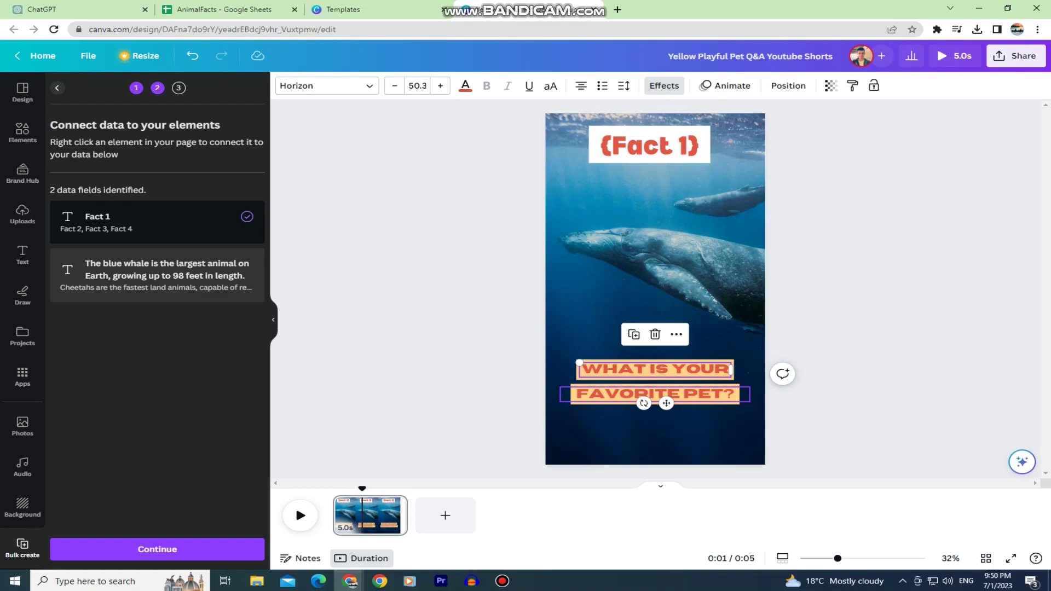
pyautogui.click(655, 394)
pyautogui.press('Delete')
pyautogui.click(655, 369)
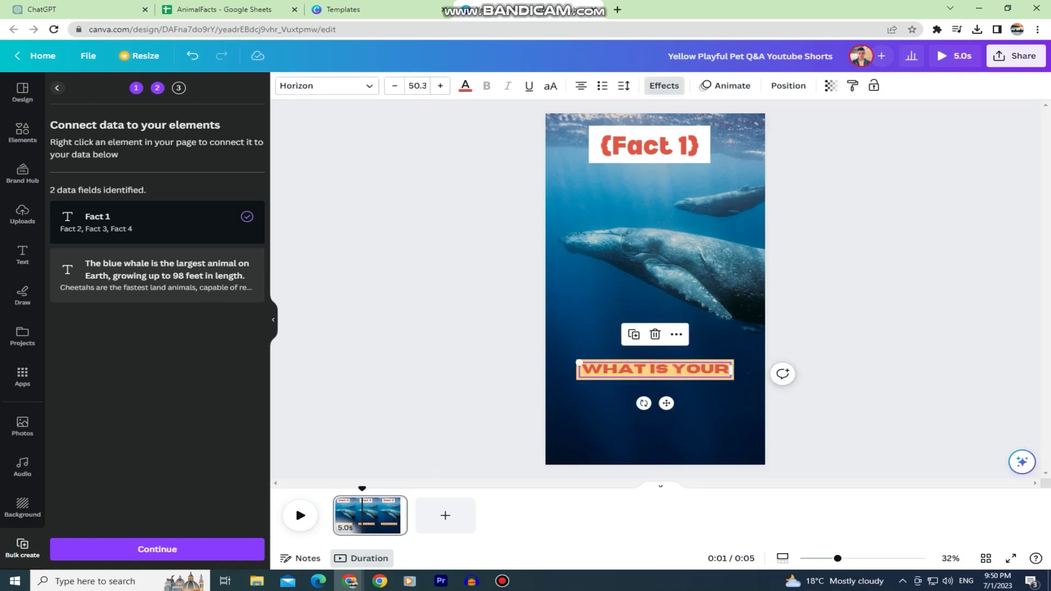
pyautogui.moveTo(579, 362); pyautogui.dragTo(626, 367)
pyautogui.moveTo(691, 403); pyautogui.dragTo(677, 397)
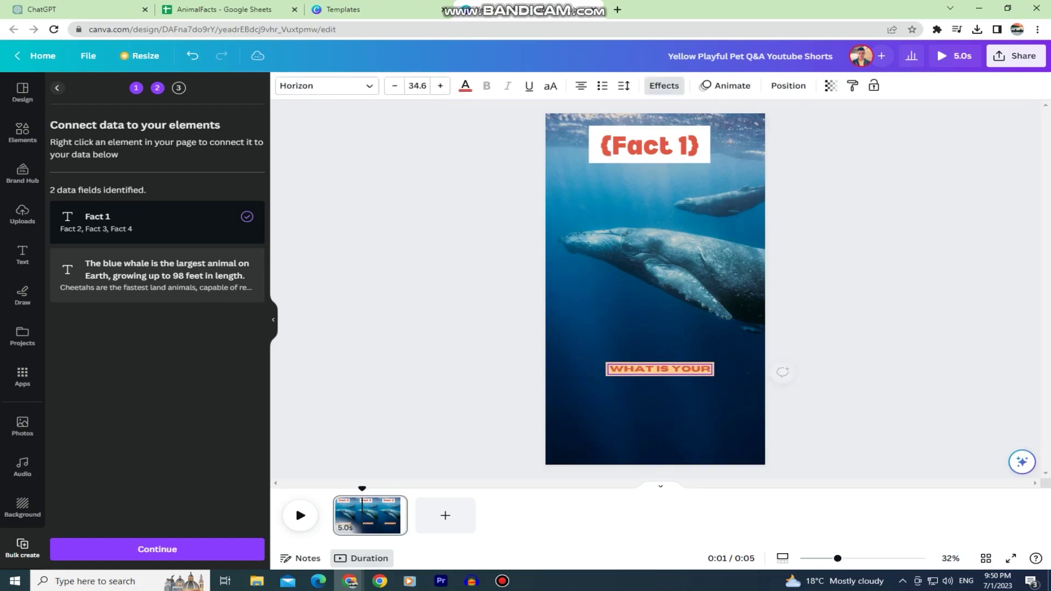
# - Connect the WHAT IS YOUR text to the data field that starts with "The blue whale is the largest animal on Earth"
pyautogui.rightClick(664, 367)
pyautogui.moveTo(685, 375)
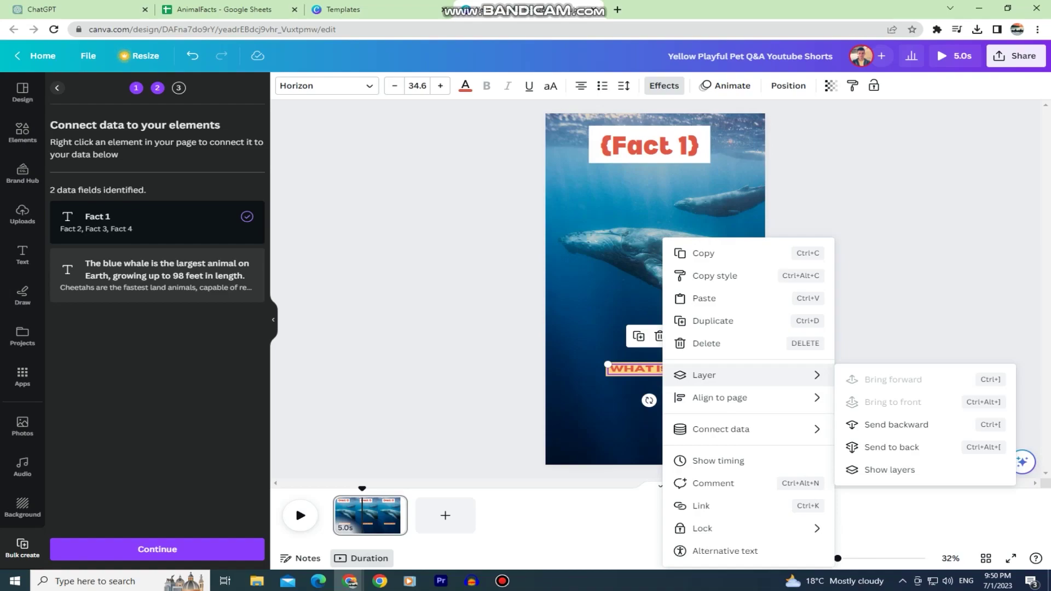
pyautogui.moveTo(721, 429)
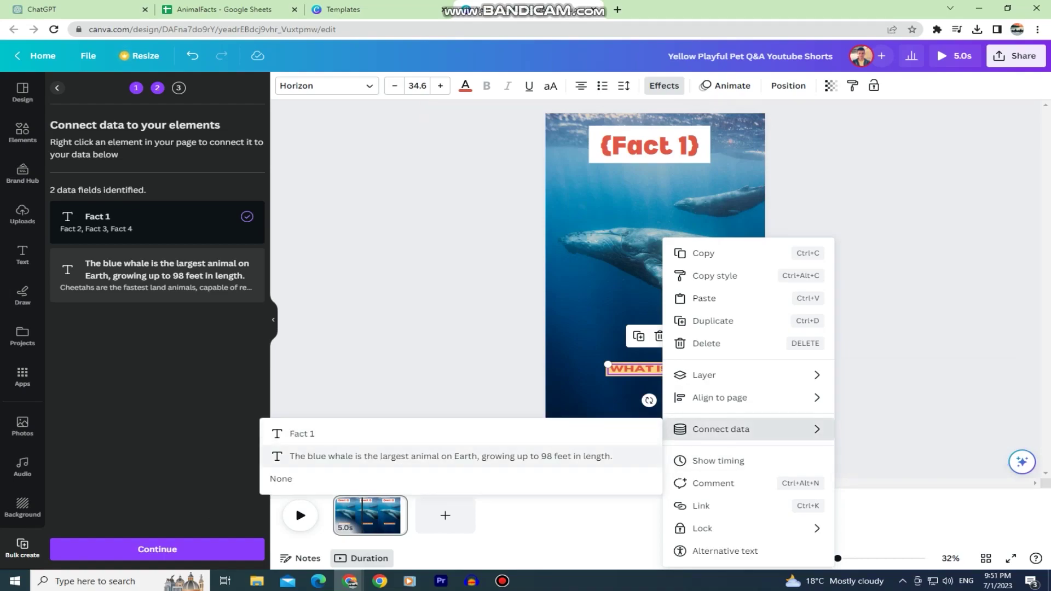
pyautogui.click(449, 456)
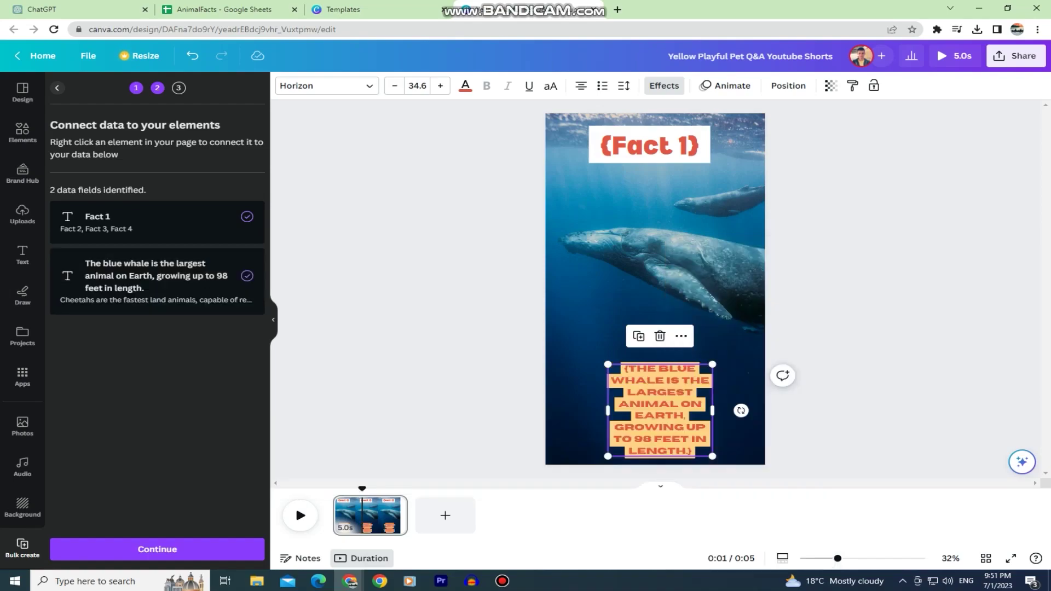
# - Widen and enlarge the fact sentence's text box to nearly the page width, at about font size 51.9
pyautogui.moveTo(608, 411); pyautogui.dragTo(552, 411)
pyautogui.moveTo(713, 364); pyautogui.dragTo(749, 322)
pyautogui.moveTo(748, 399); pyautogui.dragTo(755, 438)
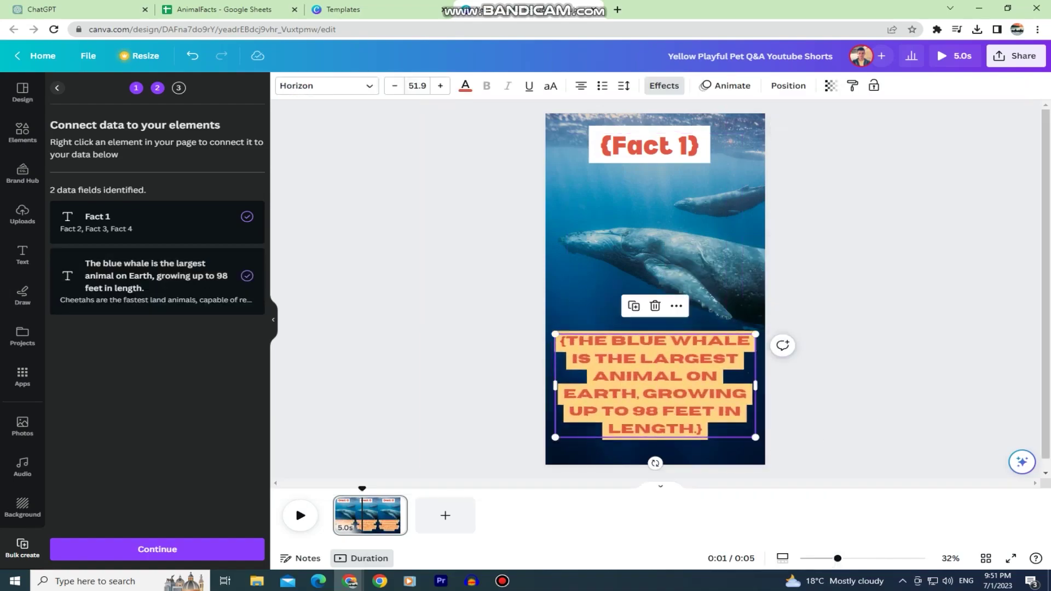
# - Set the fact sentence's font to Comic Sans, enlarge it to about size 60.1 and centre it in the lower part of the page
pyautogui.click(325, 85)
pyautogui.click(110, 494)
pyautogui.scroll(-10, 153, 328)
pyautogui.click(110, 355)
pyautogui.scroll(-10, 154, 329)
pyautogui.click(110, 343)
pyautogui.click(106, 320)
pyautogui.moveTo(756, 334); pyautogui.dragTo(784, 321)
pyautogui.moveTo(668, 366); pyautogui.dragTo(654, 389)
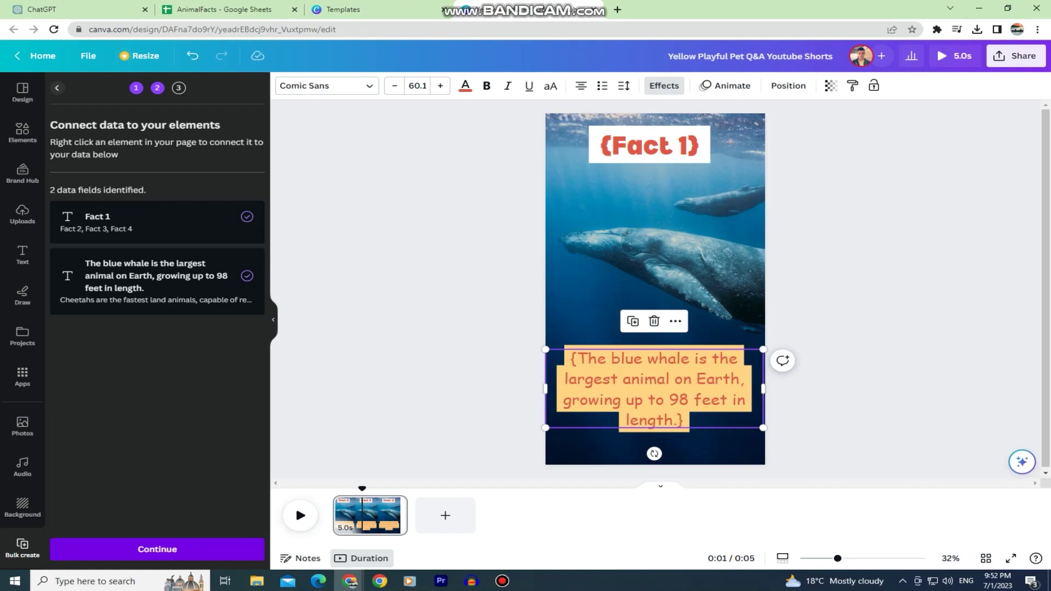
# - Generate the bulk pages from the connected data, play them and extend the Fact 5 page's duration to about 5.3 s
pyautogui.click(157, 549)
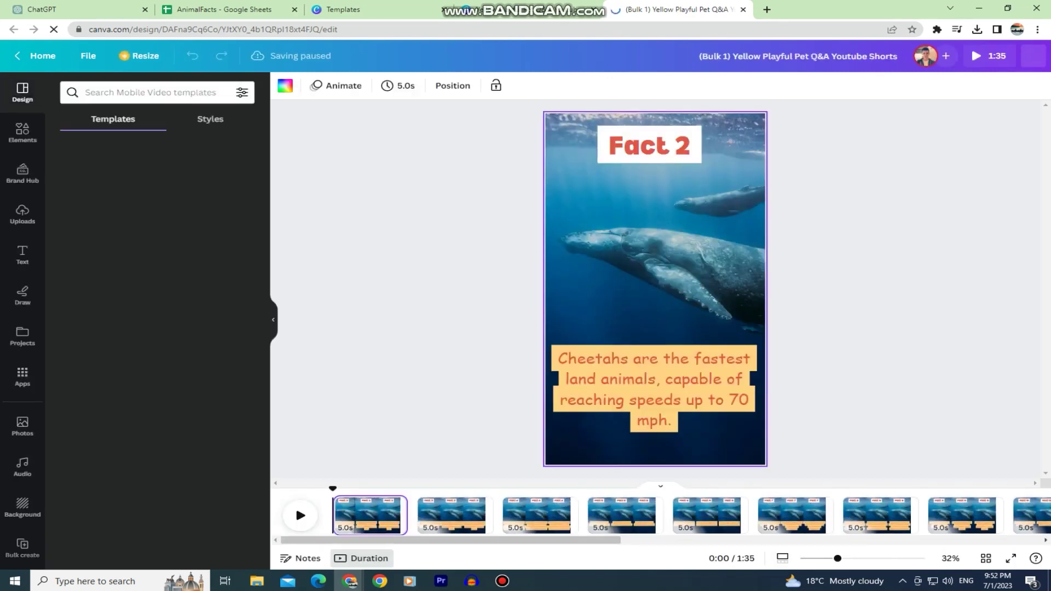
pyautogui.press('space')
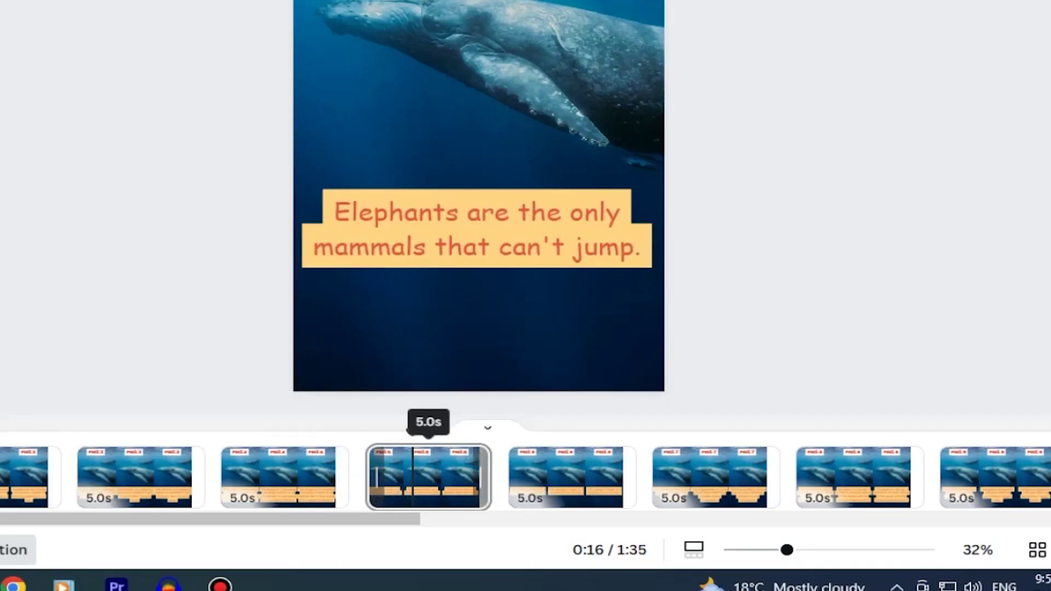
pyautogui.moveTo(486, 476)
pyautogui.mouseDown()
pyautogui.moveTo(700, 476)
pyautogui.moveTo(498, 476)
pyautogui.mouseUp()
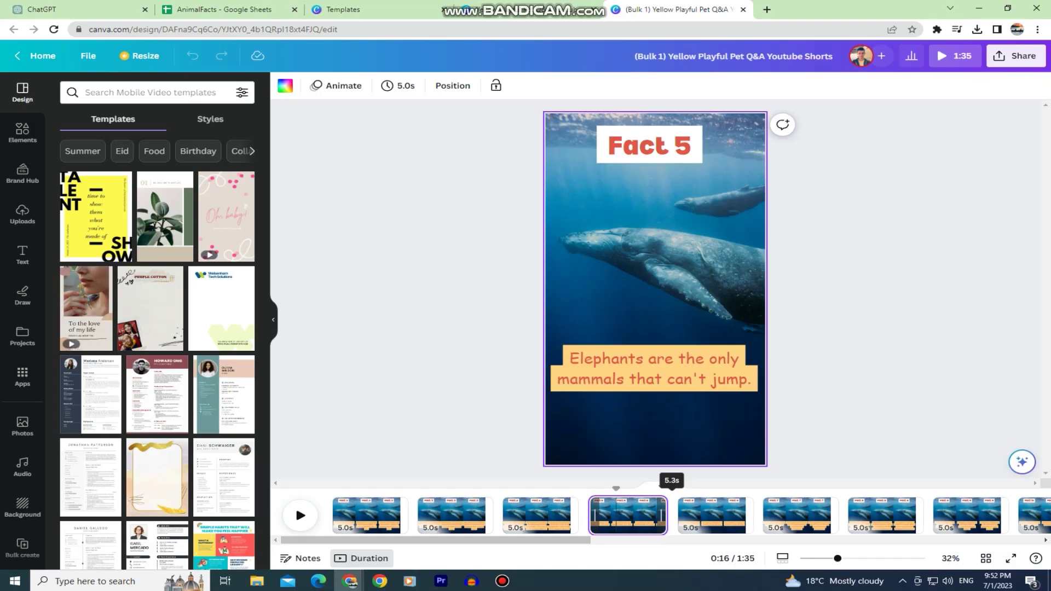
# - Shorten the Fact 5 page's duration to 5.1 s
pyautogui.moveTo(662, 515); pyautogui.dragTo(658, 515)
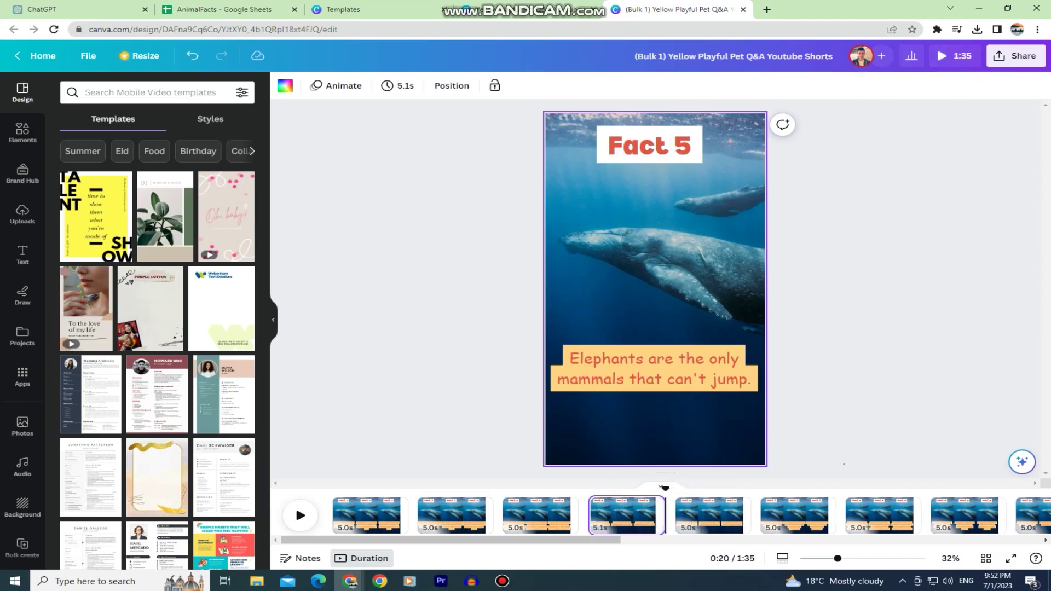
pyautogui.press('Escape')
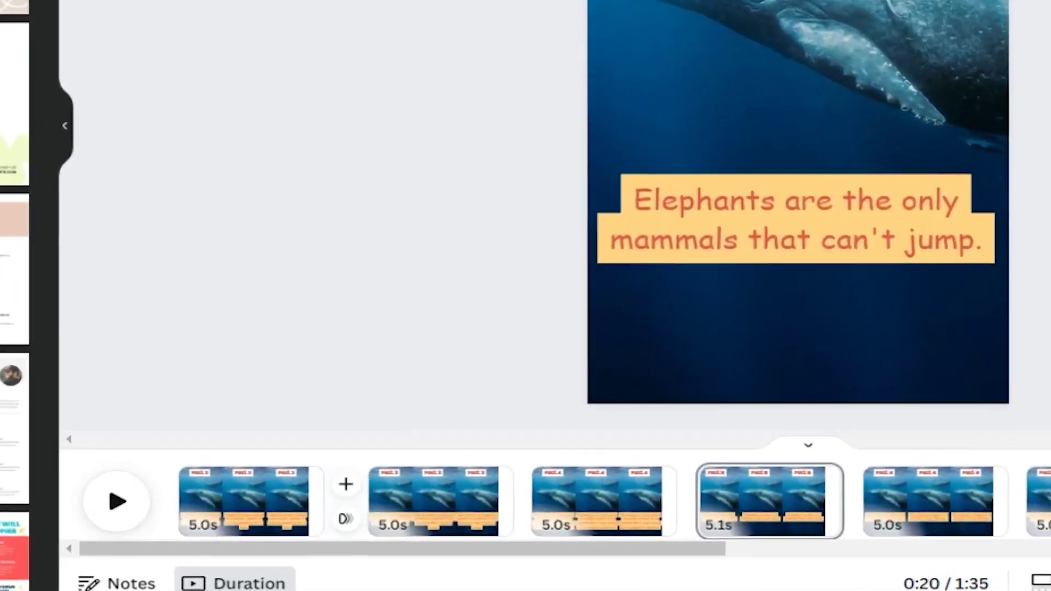
# - Add a Color Wipe transition between the Fact 2 and Fact 3 pages
pyautogui.click(367, 514)
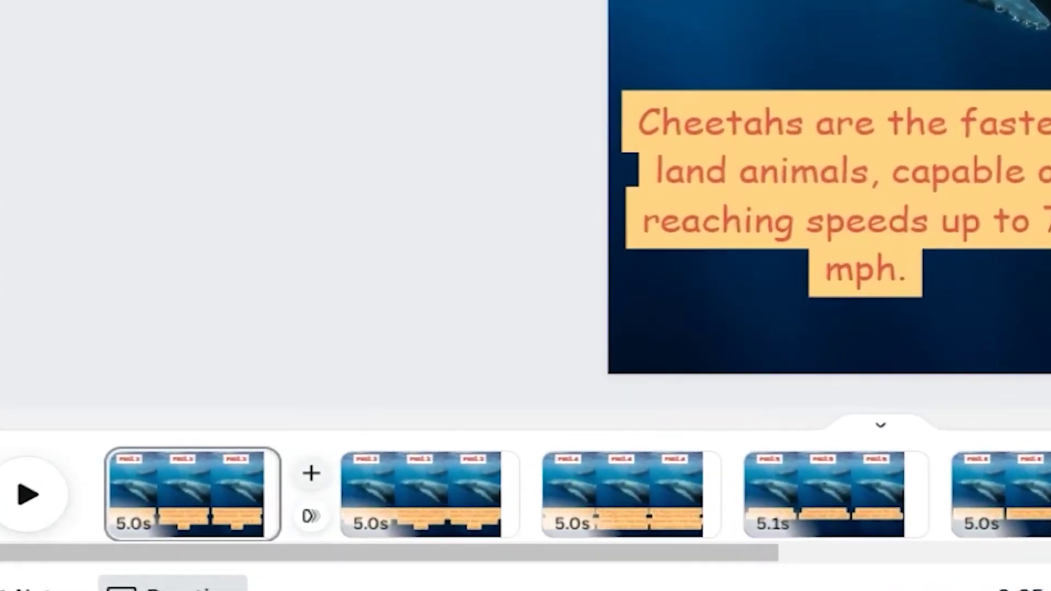
pyautogui.click(310, 515)
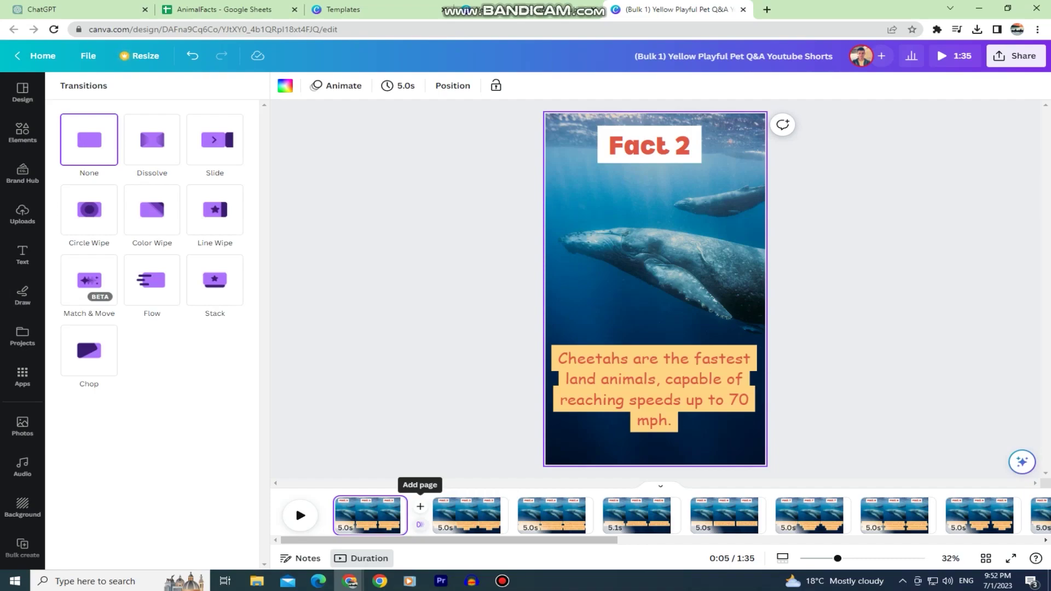
pyautogui.click(214, 140)
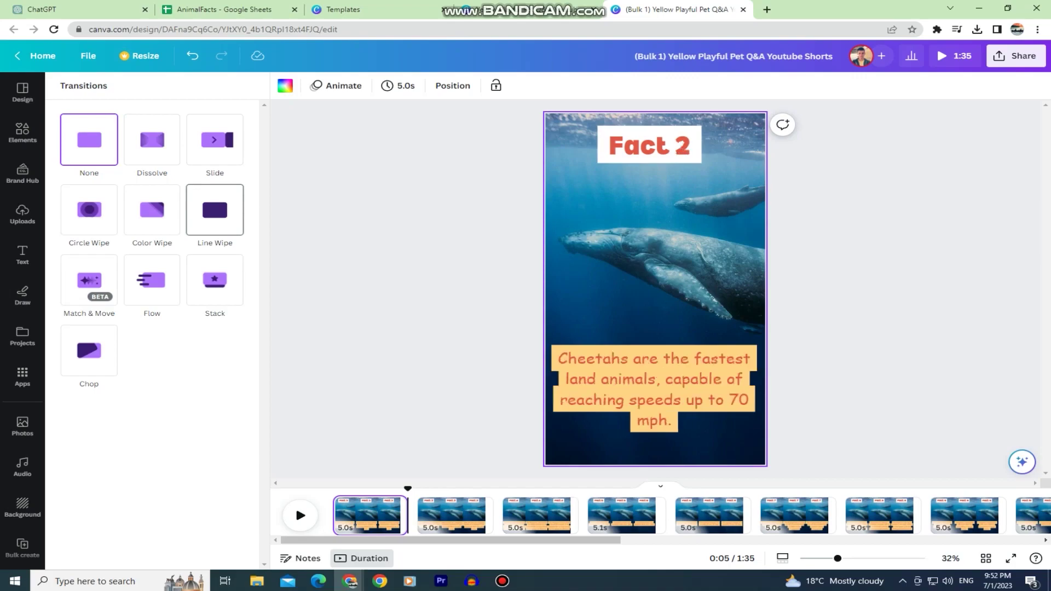
pyautogui.click(151, 209)
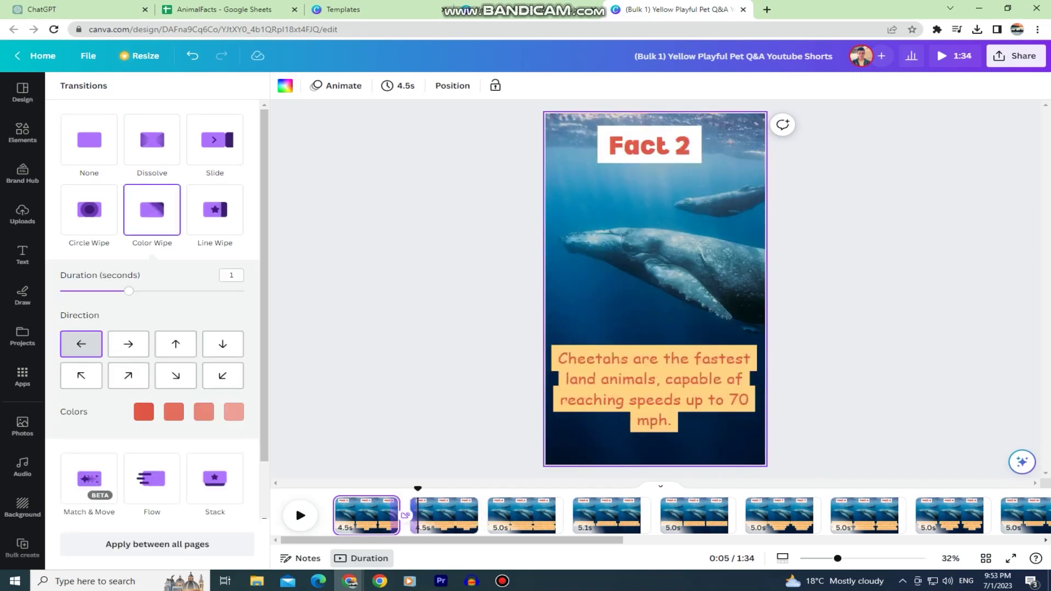
pyautogui.click(359, 514)
# - Go to the Fact 19 page and search the elements for OSTRICH, showing only photos
pyautogui.click(758, 512)
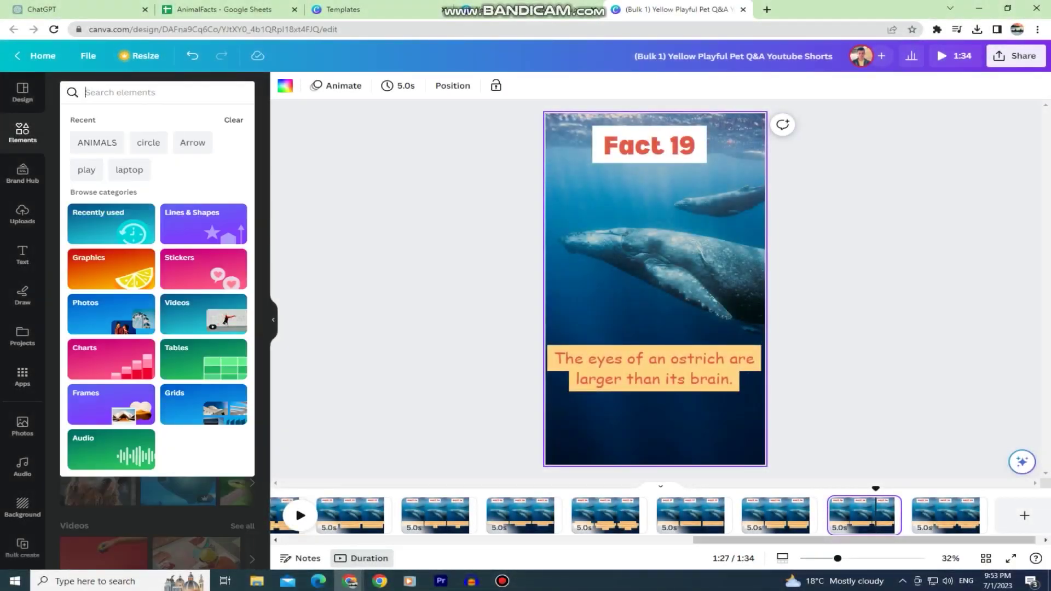
pyautogui.write('OSTRICH')
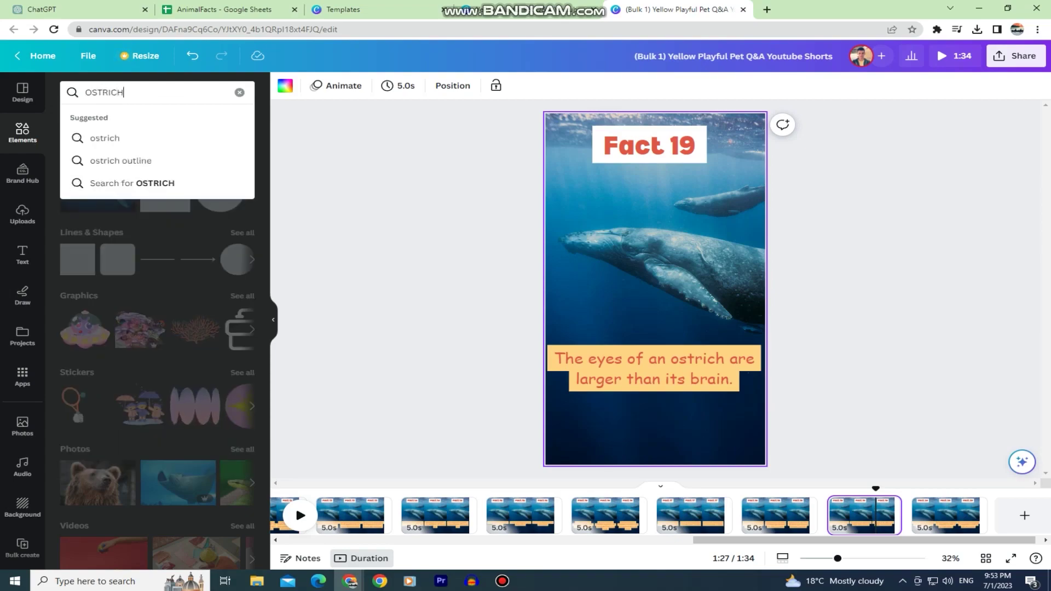
pyautogui.press('Return')
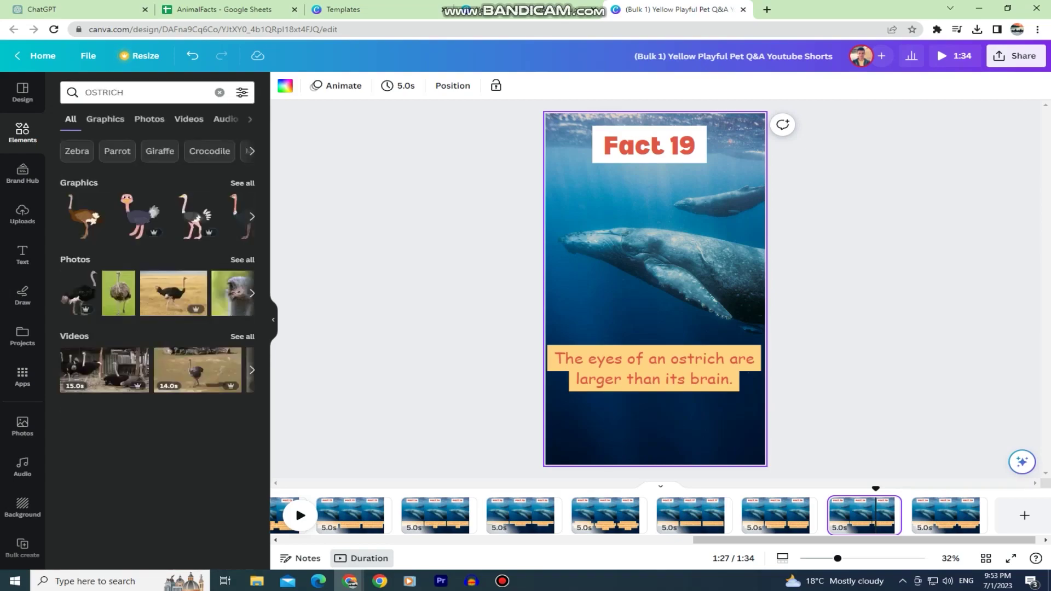
pyautogui.click(105, 119)
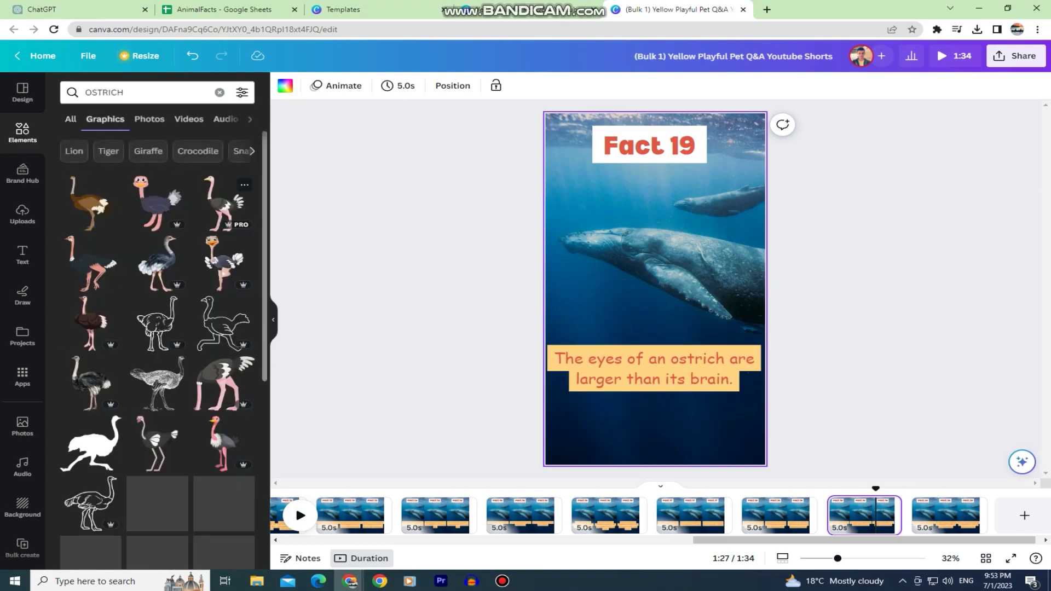
pyautogui.click(149, 119)
pyautogui.click(149, 118)
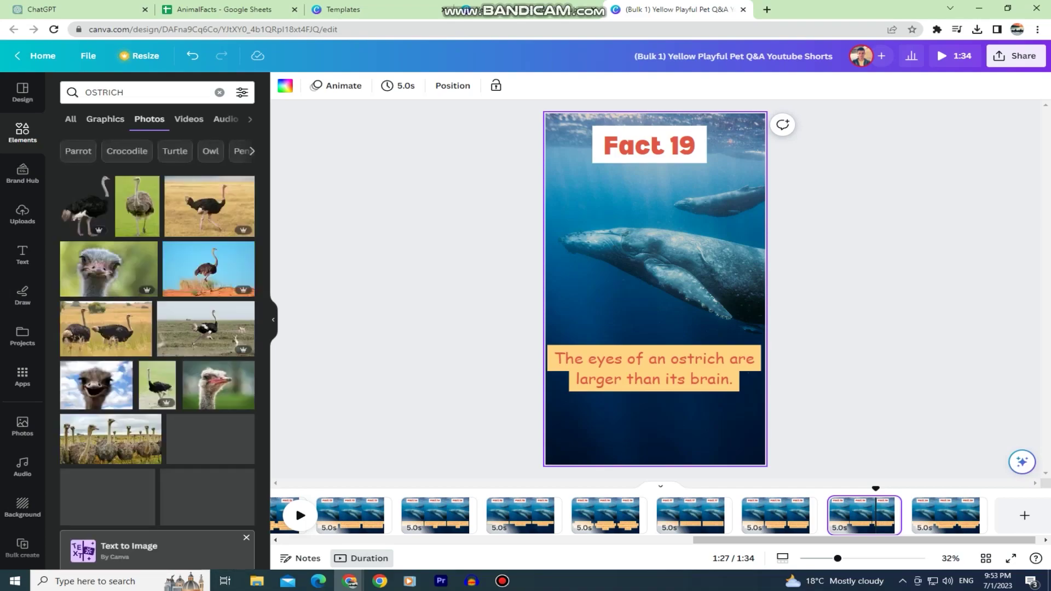
# - Add the photo of an ostrich walking in dry grass to the Fact 19 page and enlarge it to cover the whole page
pyautogui.click(209, 206)
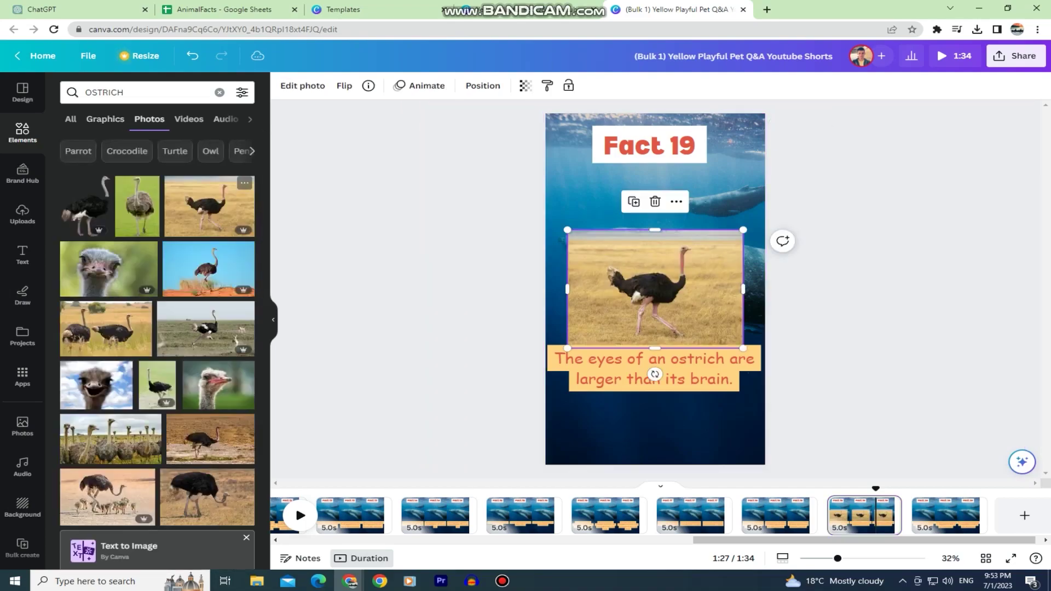
pyautogui.moveTo(655, 301); pyautogui.dragTo(562, 162)
pyautogui.moveTo(649, 221); pyautogui.dragTo(1016, 469)
pyautogui.moveTo(712, 274); pyautogui.dragTo(560, 312)
pyautogui.moveTo(864, 141); pyautogui.dragTo(923, 105)
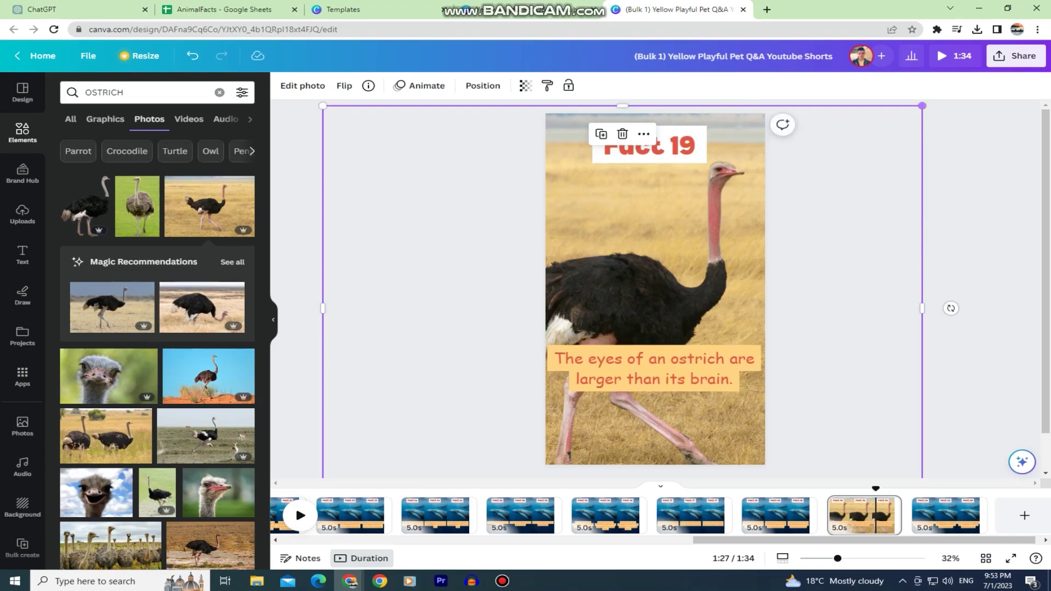
pyautogui.click(945, 120)
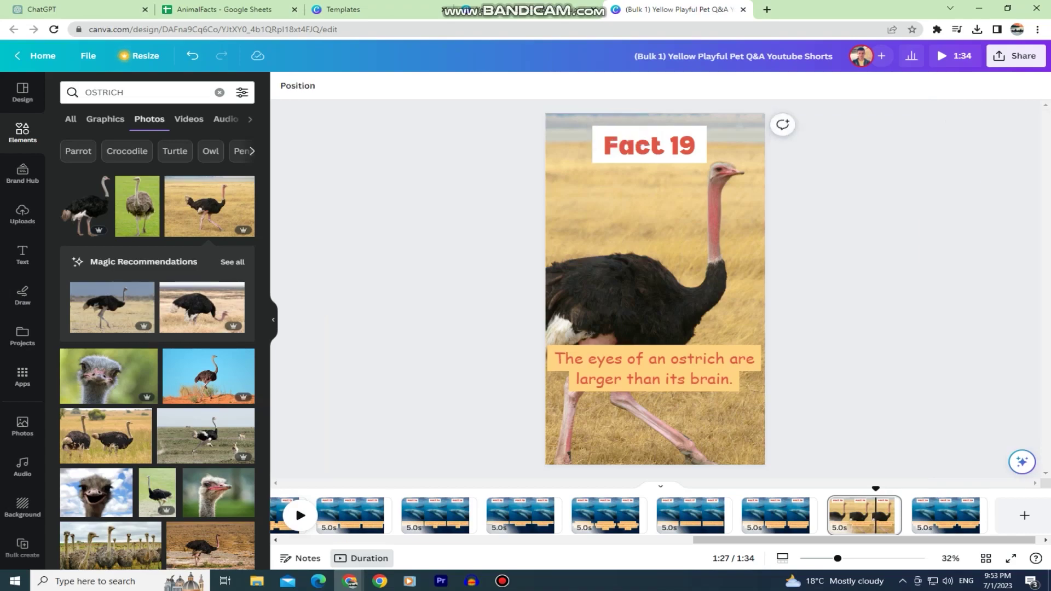
# - Select the Fact 14 page and search the element photos for girrafe
pyautogui.click(440, 517)
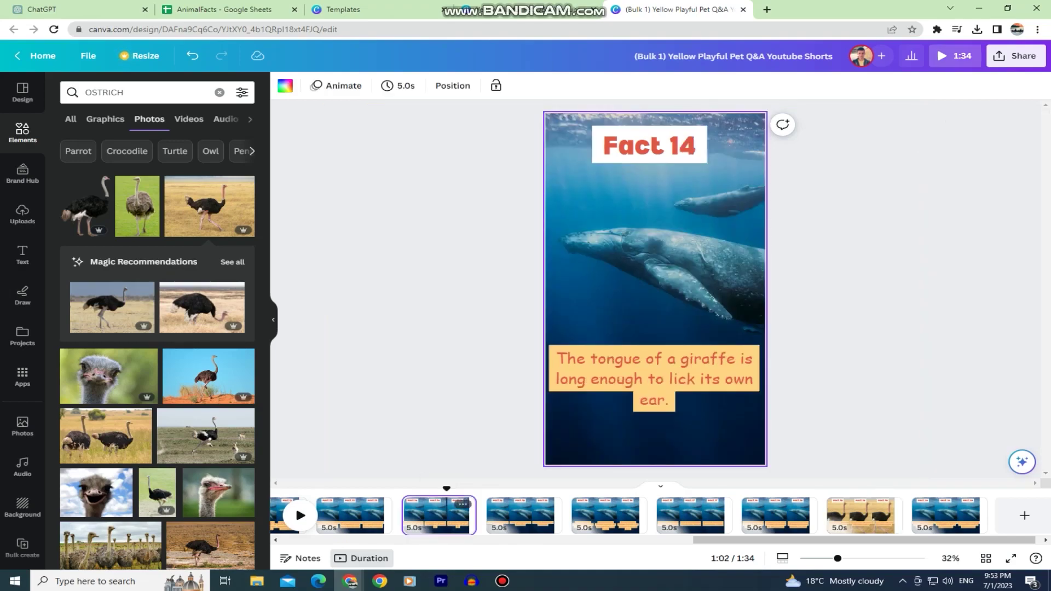
pyautogui.doubleClick(137, 92)
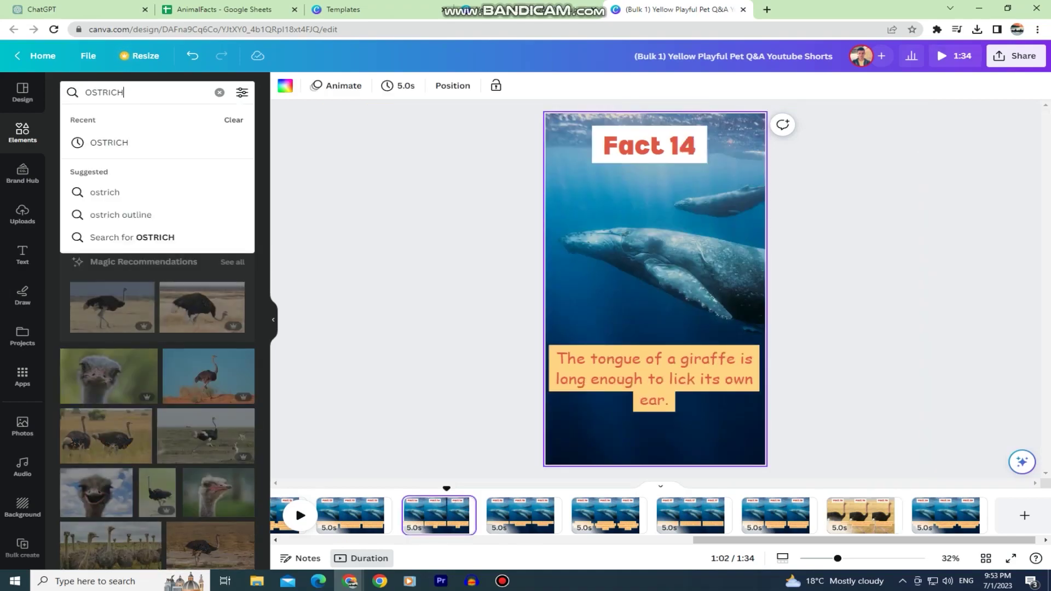
pyautogui.write('girra')
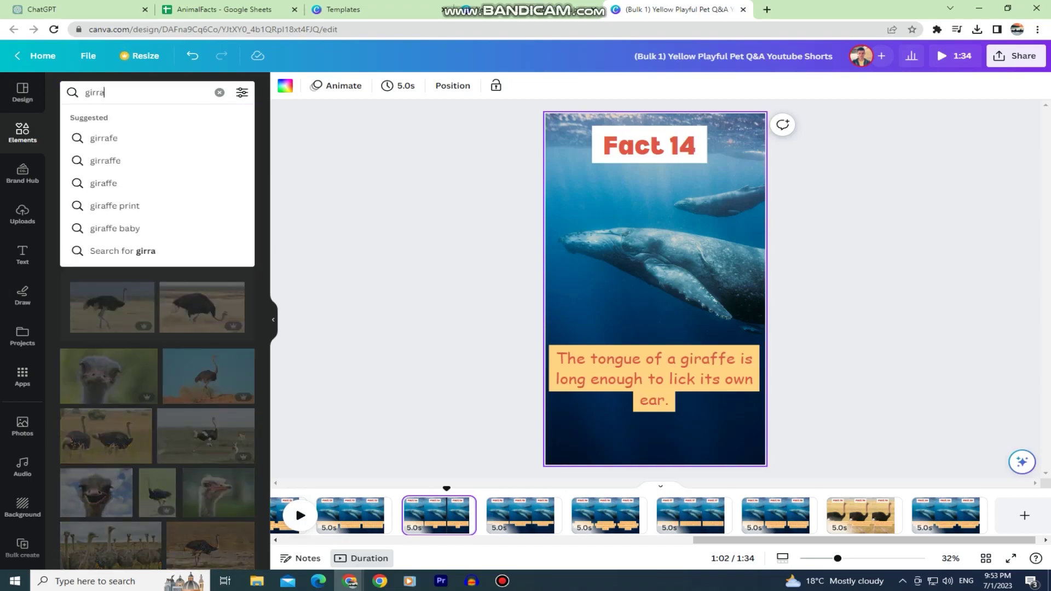
pyautogui.write('fe')
pyautogui.press('Return')
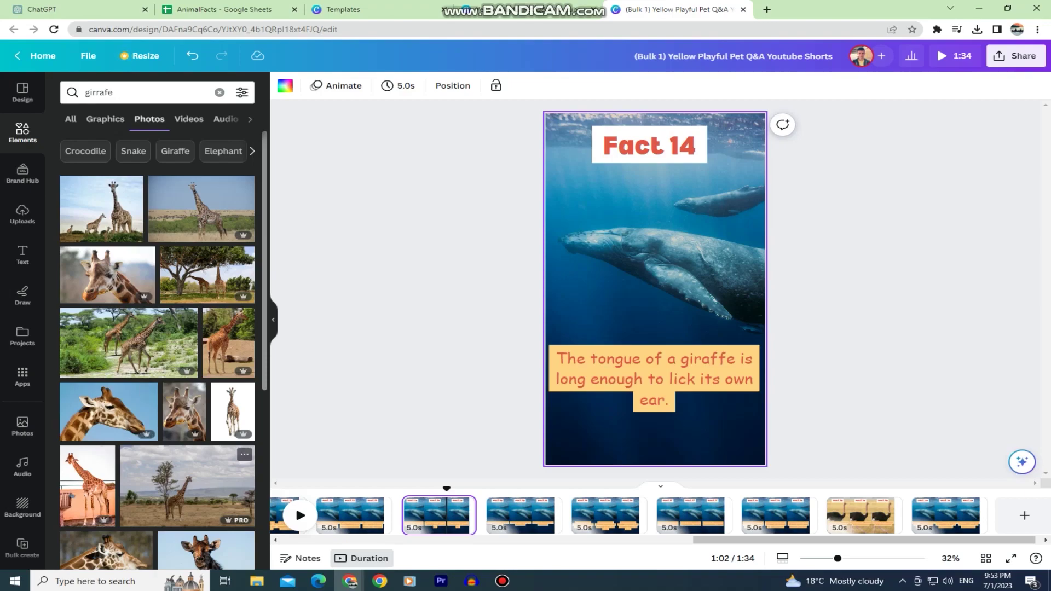
# - Add the photo of a giraffe beside a tree to the Fact 14 page, enlarged to cover the page with the giraffe in view
pyautogui.click(186, 487)
pyautogui.moveTo(655, 286); pyautogui.dragTo(516, 161)
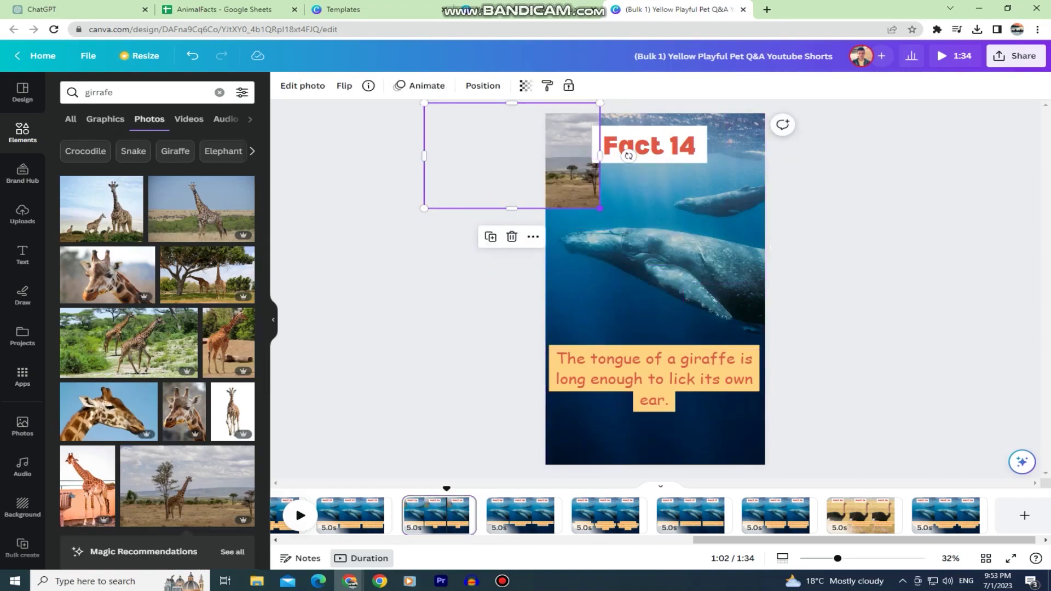
pyautogui.moveTo(628, 156); pyautogui.dragTo(655, 246)
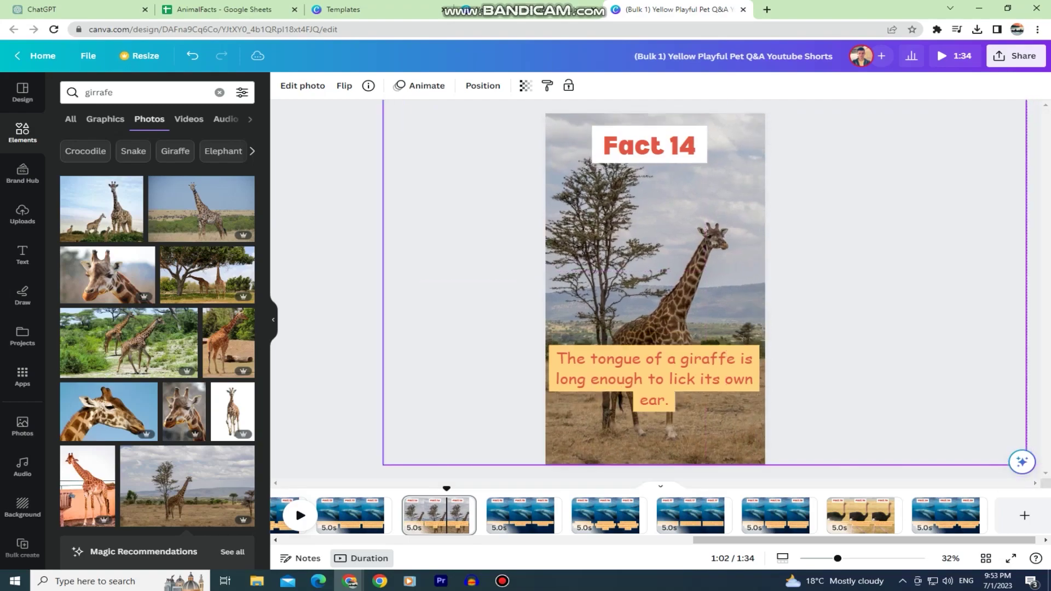
pyautogui.moveTo(838, 558); pyautogui.dragTo(829, 558)
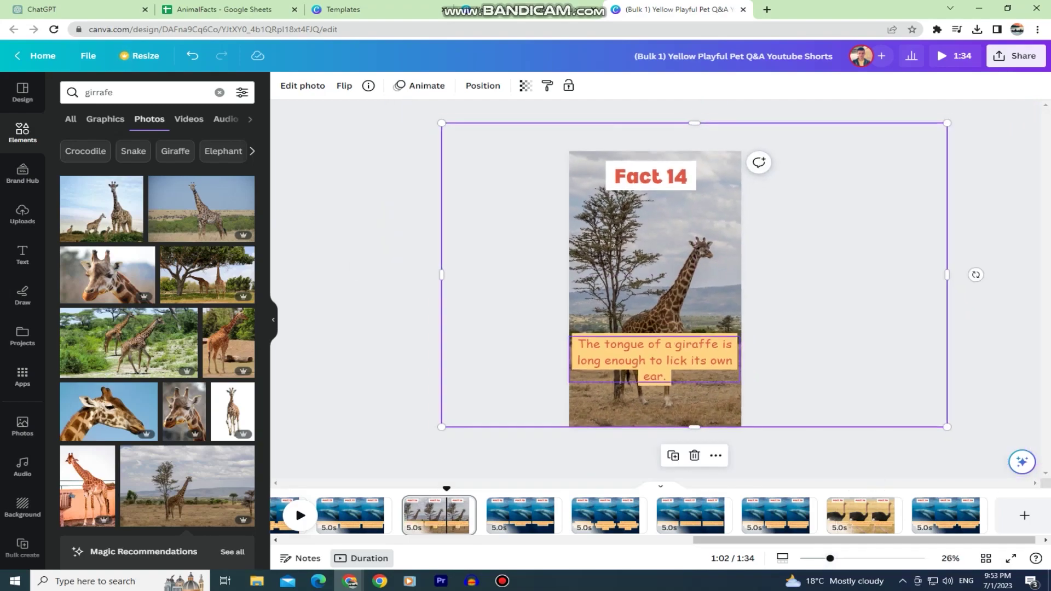
pyautogui.moveTo(441, 122); pyautogui.dragTo(364, 103)
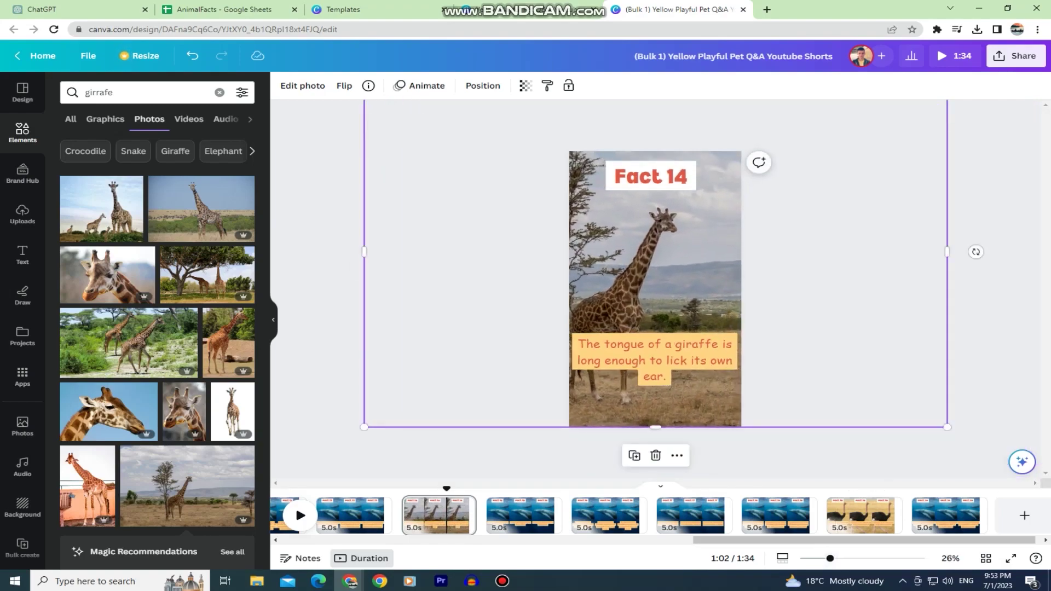
pyautogui.moveTo(655, 262); pyautogui.dragTo(701, 267)
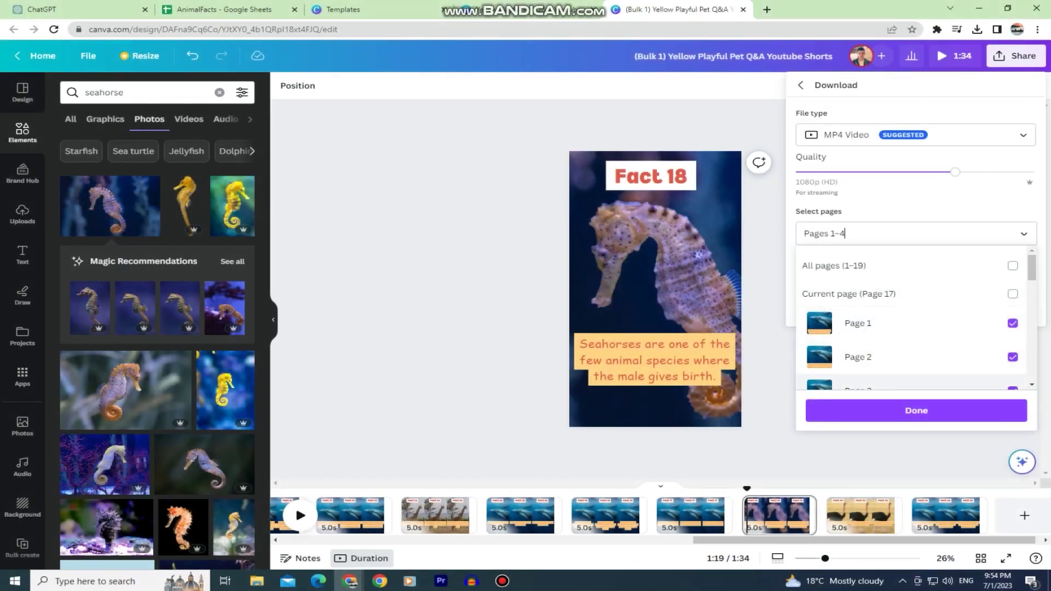
# - Download pages 1-4 as an MP4 video at 1080p (HD) quality
pyautogui.moveTo(1032, 270)
pyautogui.mouseDown()
pyautogui.moveTo(1031, 282)
pyautogui.moveTo(1031, 268)
pyautogui.mouseUp()
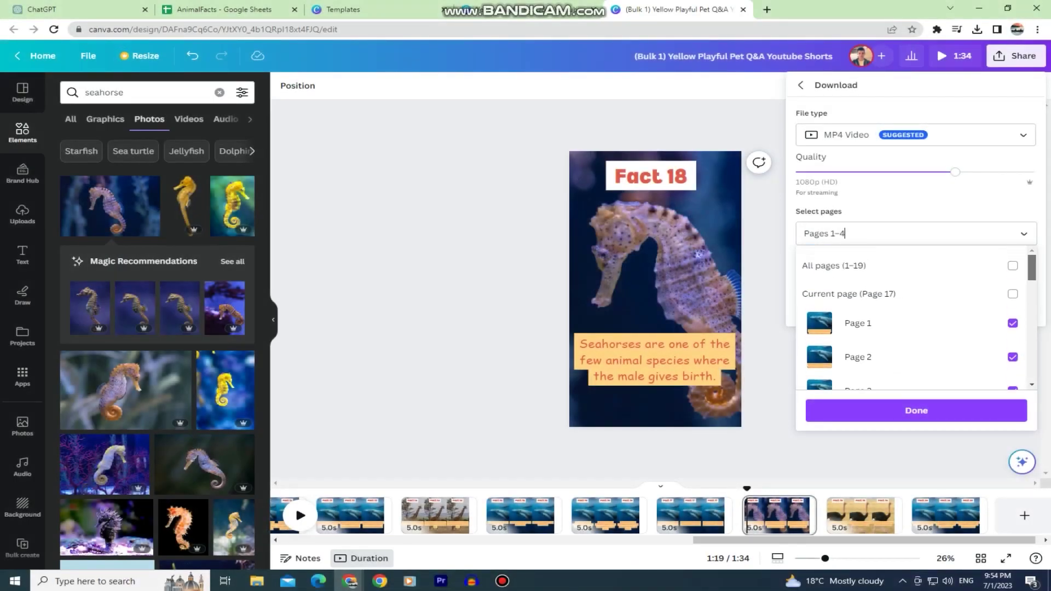
pyautogui.click(916, 410)
pyautogui.click(916, 306)
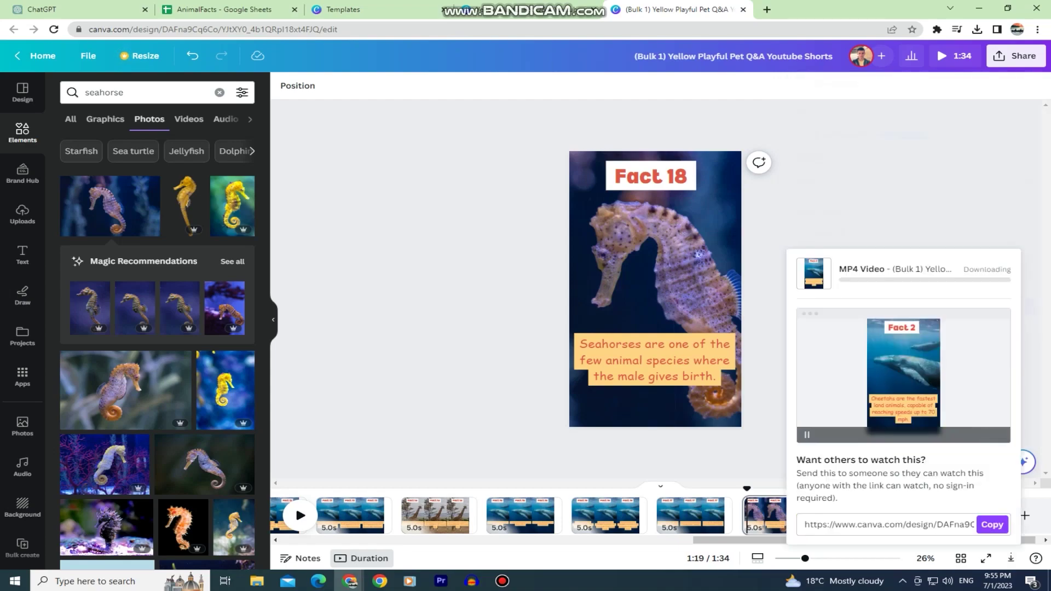